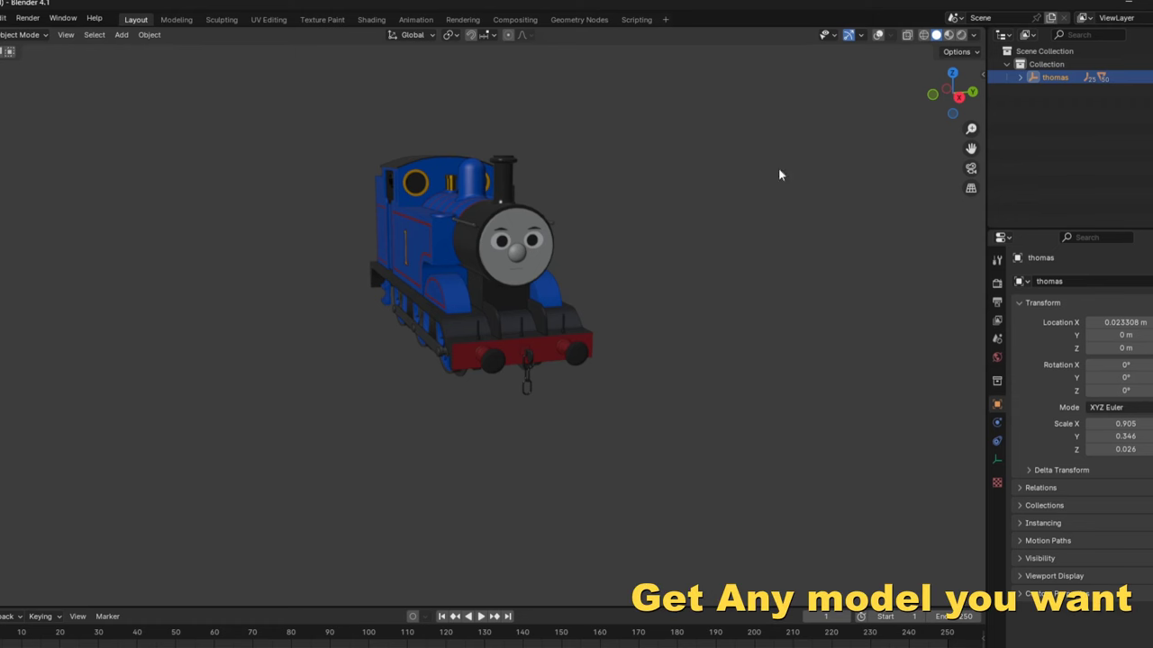
Step: Orbit to the train's side and call up the Add menu to reach the Curve types
{"action": "left_click_drag", "start_coordinate": [953, 99], "coordinate": [755, 270]}
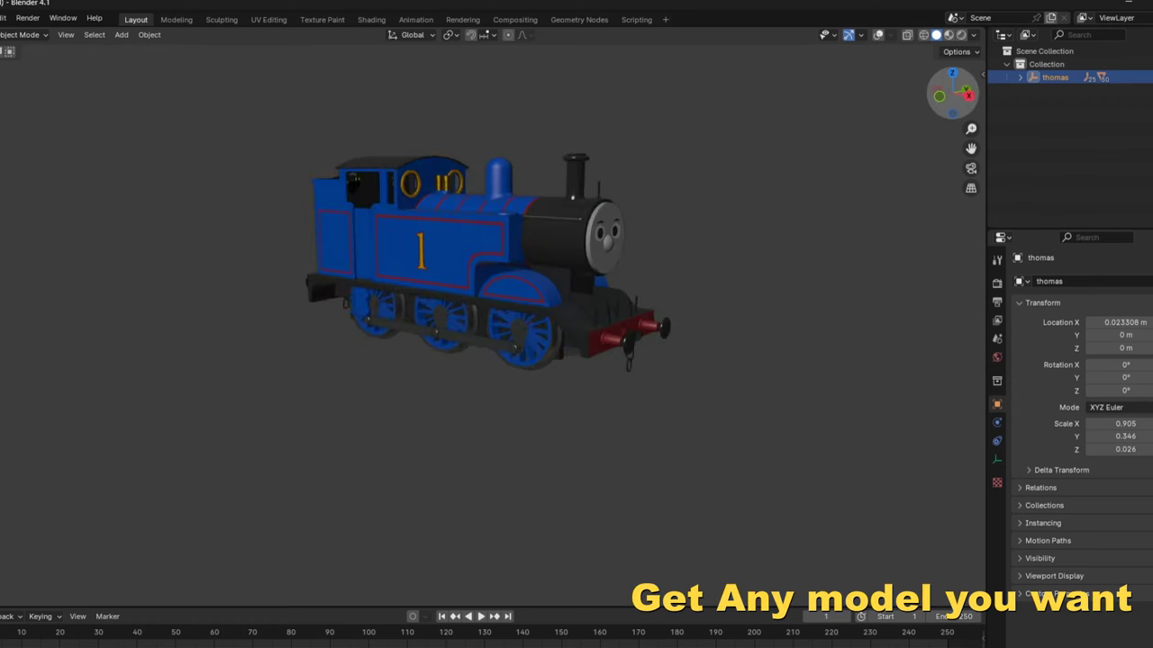
{"action": "key", "text": "shift+a"}
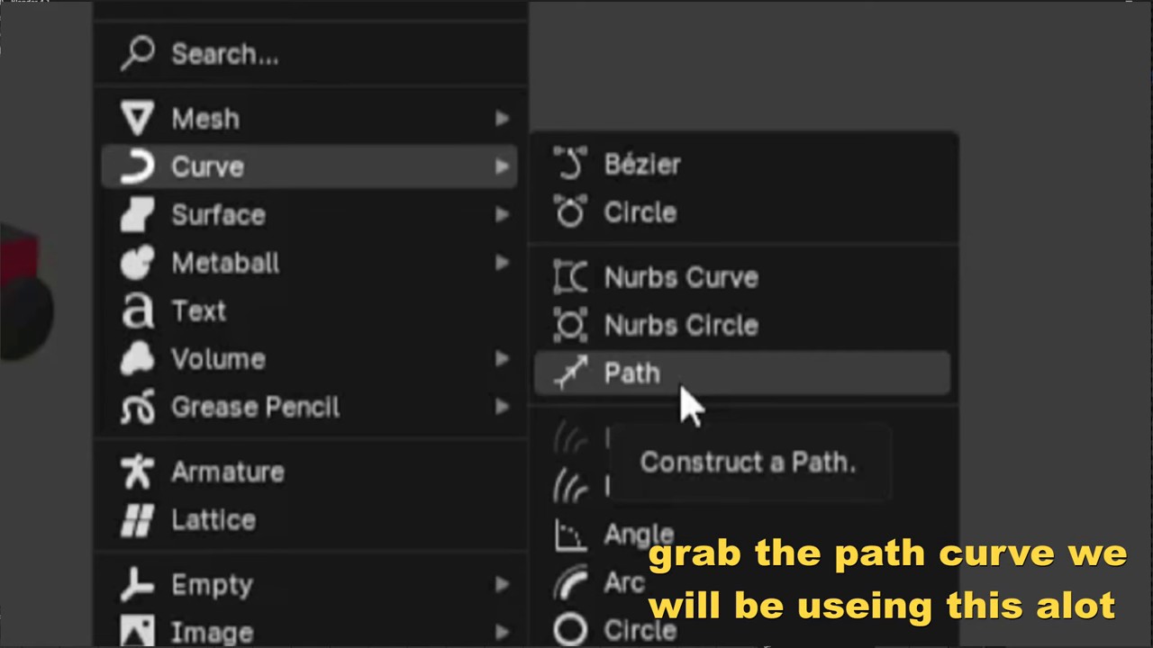
Step: Add a Path curve, view it from the top, and select its right end point in Edit Mode
{"action": "left_click", "coordinate": [682, 389]}
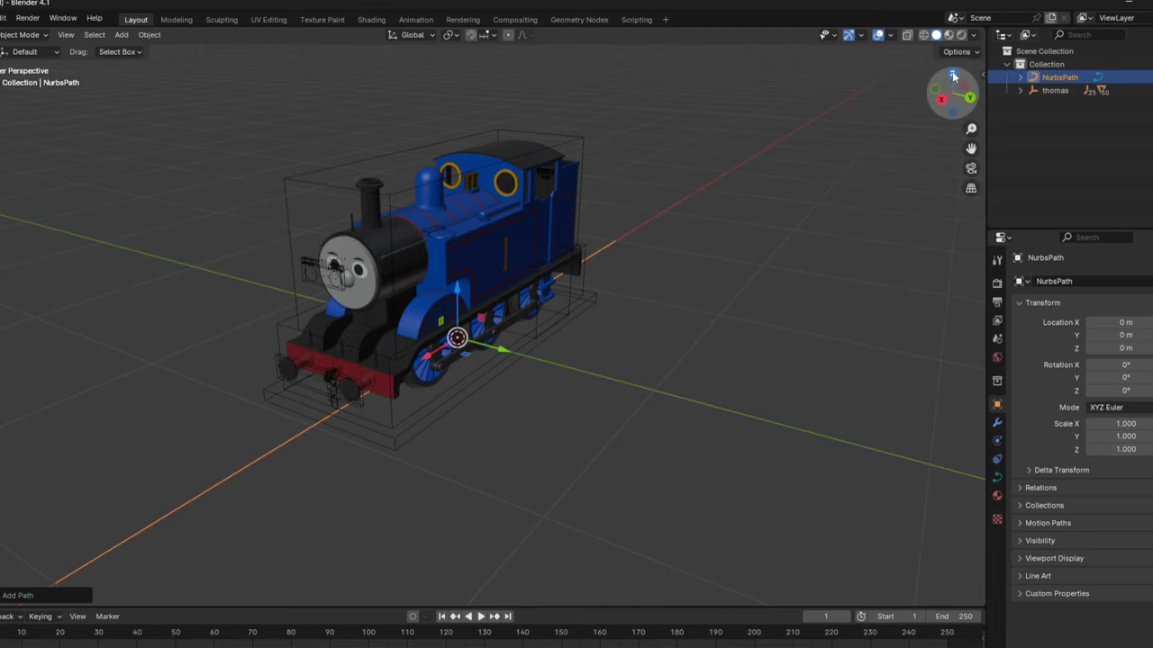
{"action": "left_click", "coordinate": [954, 75]}
{"action": "scroll", "coordinate": [692, 313], "scroll_direction": "down", "scroll_amount": 4}
{"action": "key", "text": "Tab"}
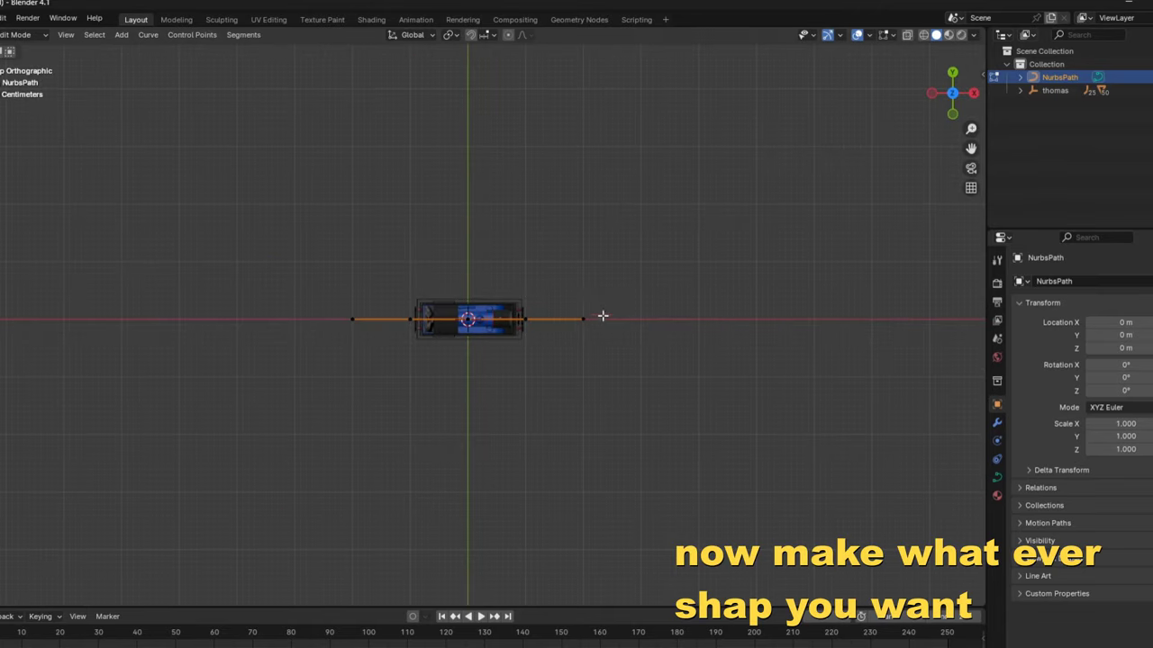
{"action": "left_click", "coordinate": [599, 316]}
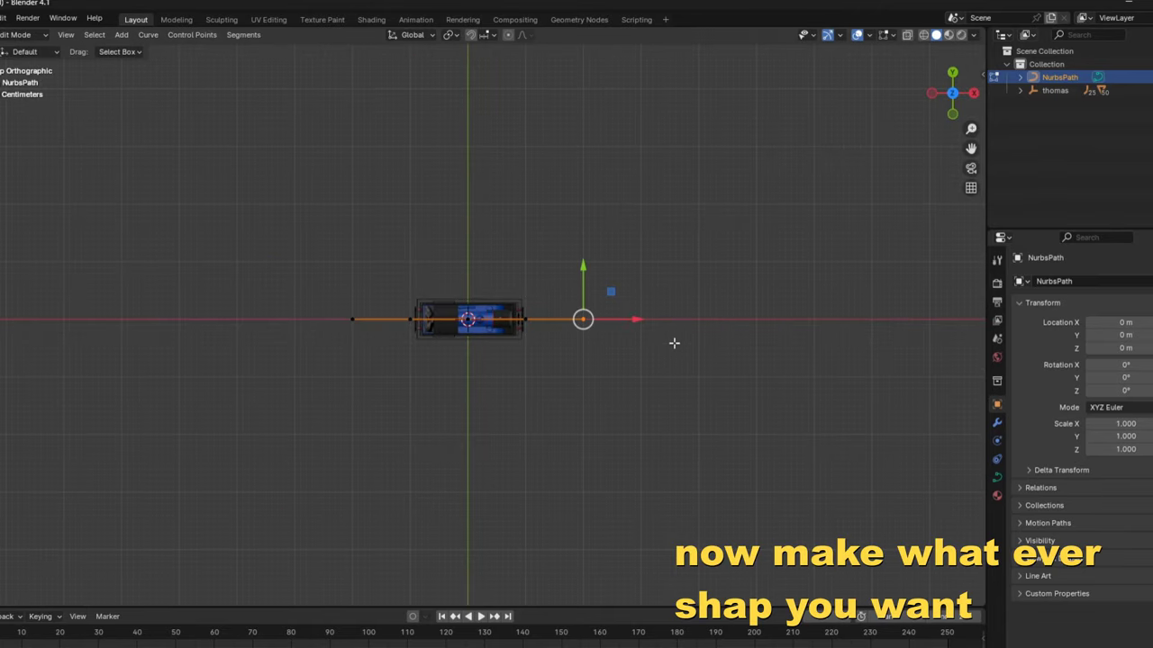
Step: Extrude a series of new points from the end into a winding loop around the train
{"action": "right_click", "coordinate": [715, 216], "text": "ctrl"}
{"action": "right_click", "coordinate": [694, 196], "text": "ctrl"}
{"action": "right_click", "coordinate": [792, 144], "text": "ctrl"}
{"action": "right_click", "coordinate": [655, 469], "text": "ctrl"}
{"action": "right_click", "coordinate": [452, 504], "text": "ctrl"}
{"action": "right_click", "coordinate": [333, 378], "text": "ctrl"}
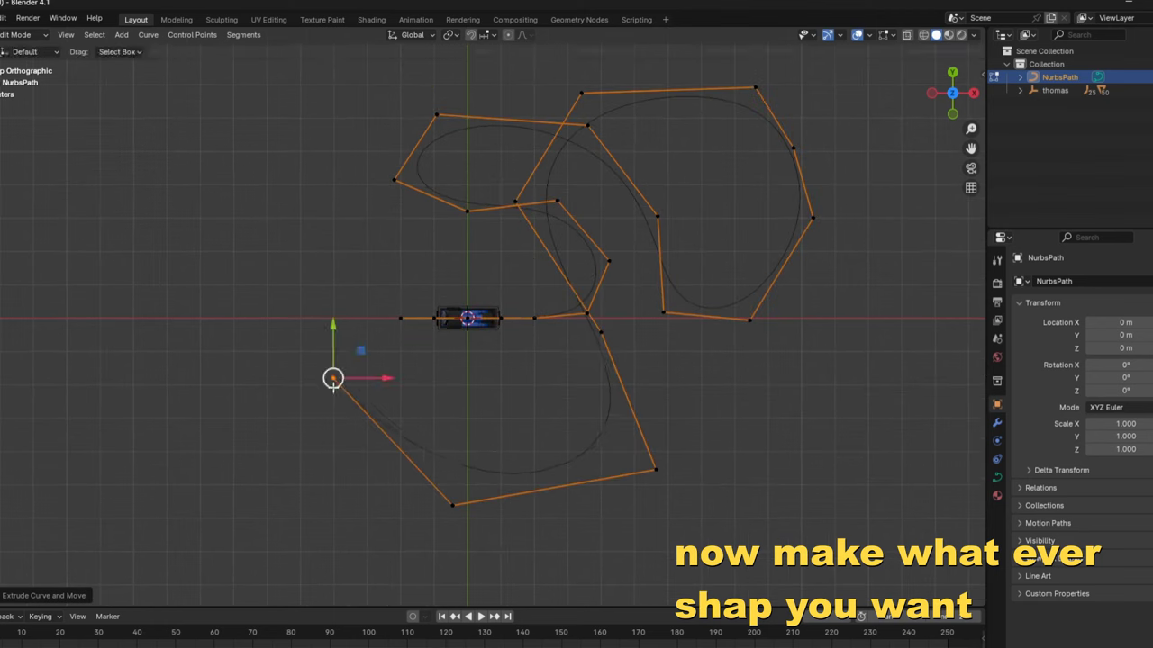
{"action": "left_click", "coordinate": [233, 395]}
{"action": "left_click", "coordinate": [156, 385]}
{"action": "left_click", "coordinate": [149, 311]}
{"action": "scroll", "coordinate": [360, 297], "scroll_direction": "up", "scroll_amount": 1}
{"action": "left_click", "coordinate": [221, 281]}
{"action": "left_click", "coordinate": [273, 284]}
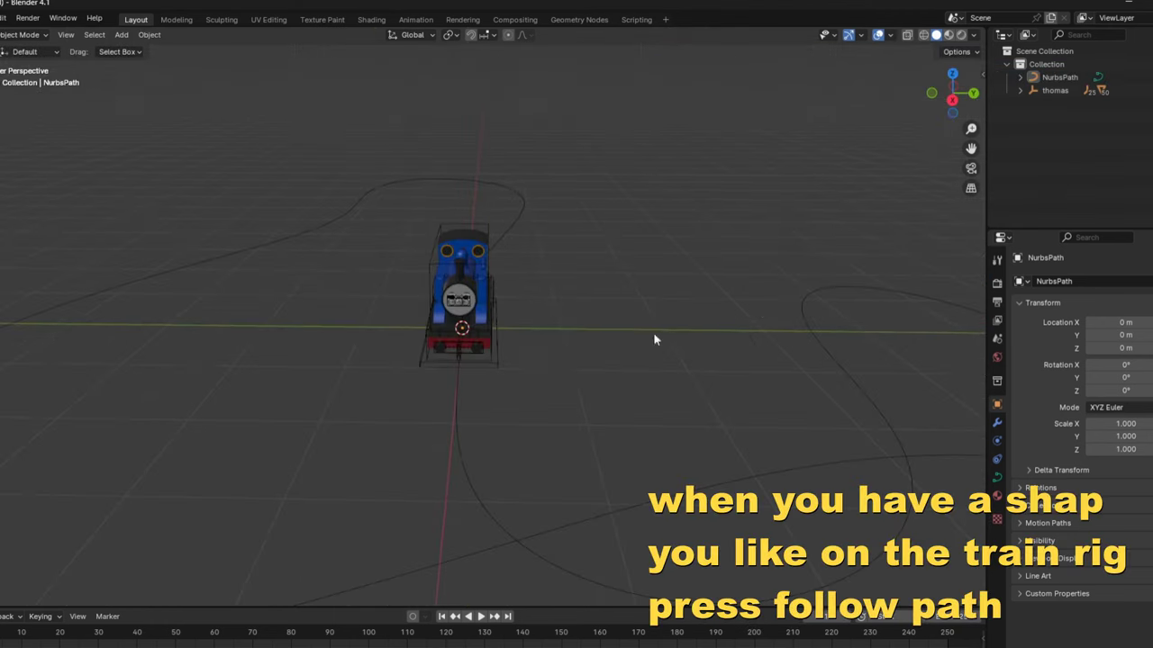
Step: Give the thomas train a Follow Path constraint targeting NurbsPath, with Follow Curve ticked
{"action": "left_click", "coordinate": [501, 361]}
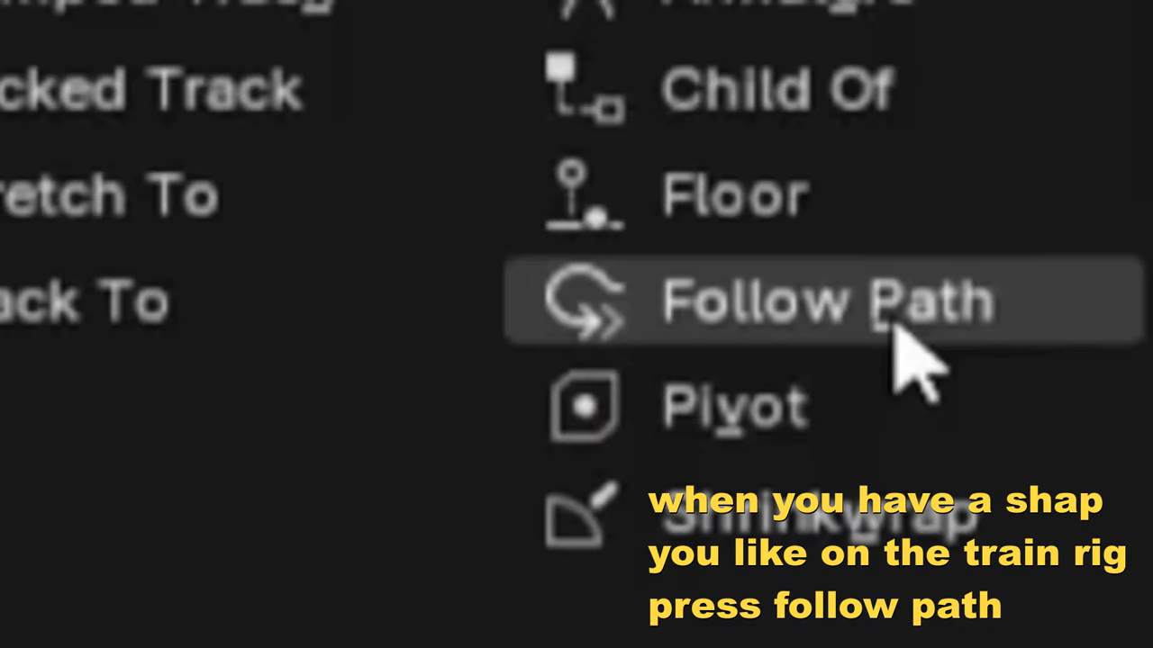
{"action": "left_click", "coordinate": [900, 347]}
{"action": "scroll", "coordinate": [860, 465], "scroll_direction": "up", "scroll_amount": 5}
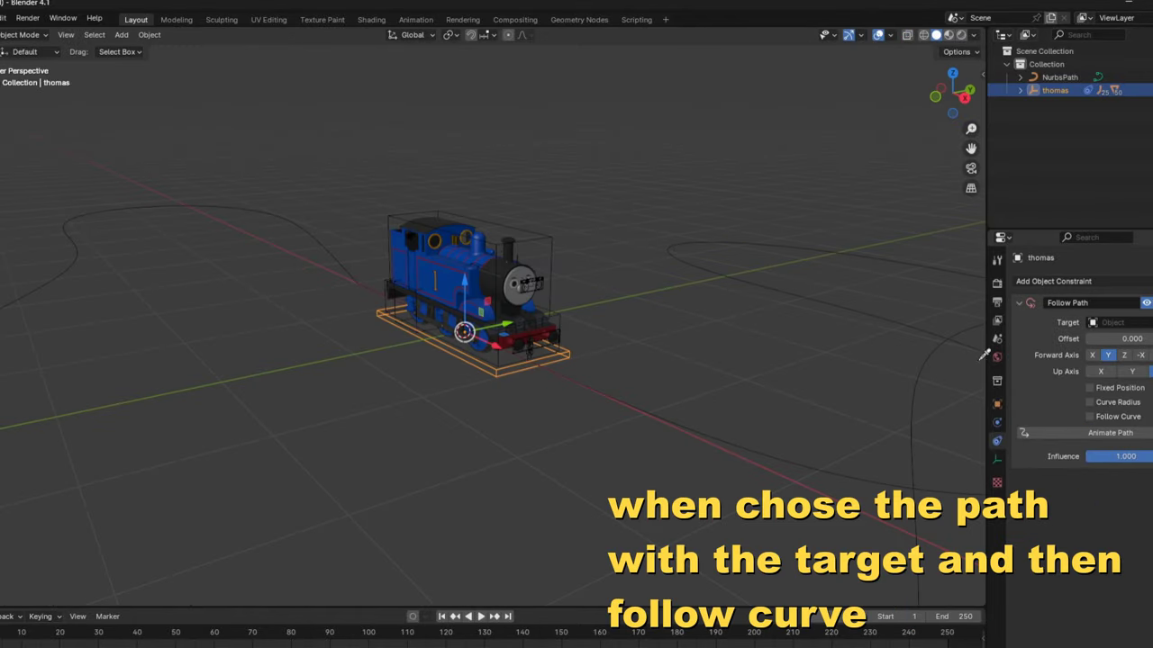
{"action": "left_click", "coordinate": [675, 416]}
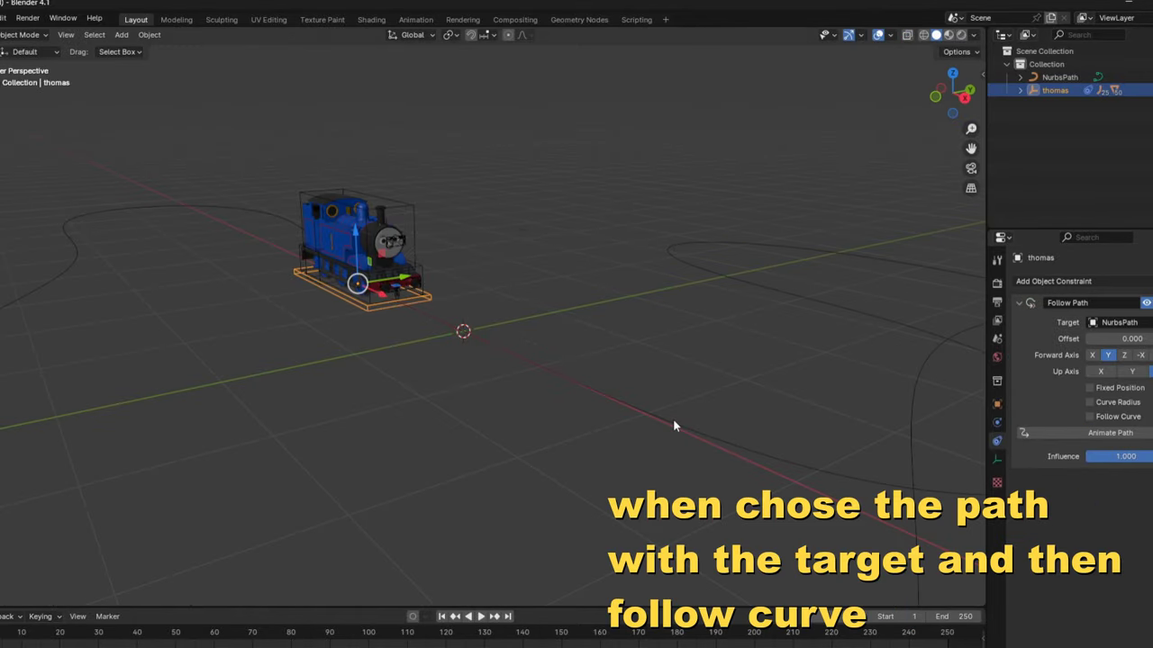
{"action": "scroll", "coordinate": [698, 334], "scroll_direction": "down", "scroll_amount": 1}
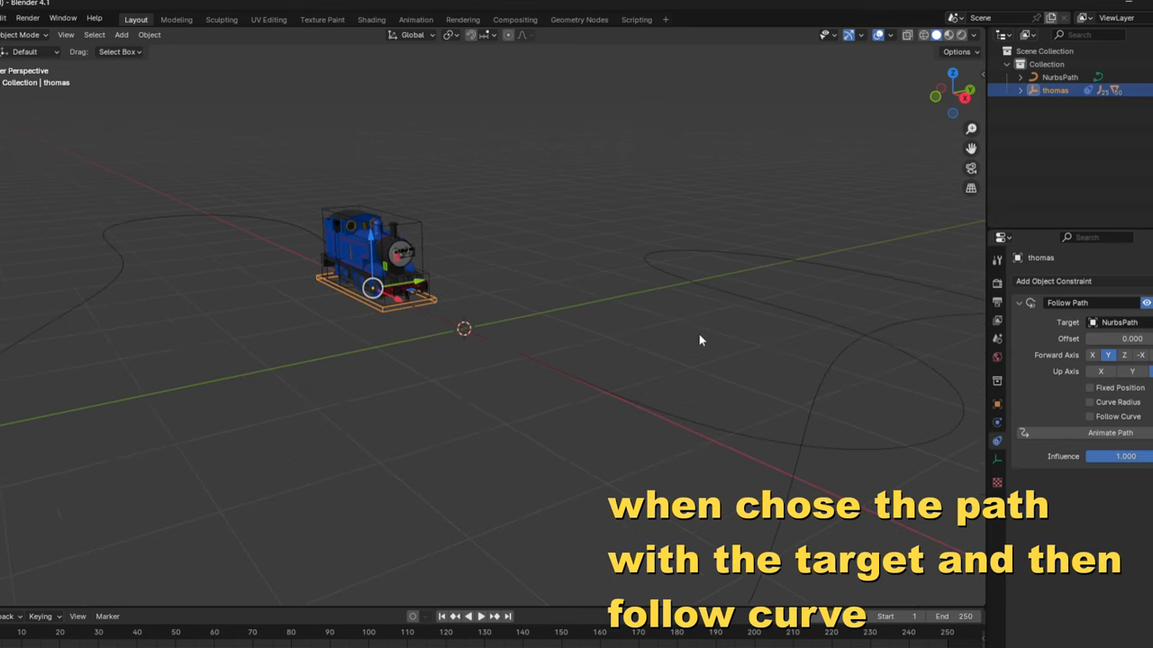
{"action": "scroll", "coordinate": [699, 333], "scroll_direction": "down", "scroll_amount": 1}
{"action": "left_click", "coordinate": [1089, 417]}
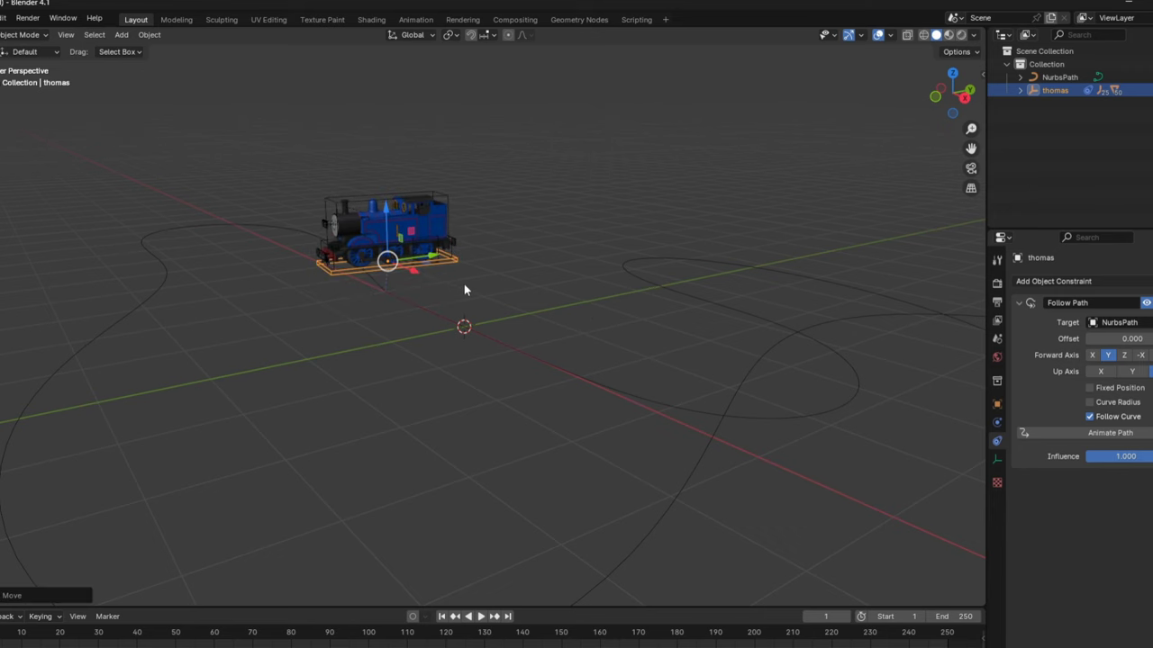
Step: Frame the train and rotate it about Z to about 97.378° in top view
{"action": "middle_click_drag", "start_coordinate": [464, 284], "coordinate": [486, 286]}
{"action": "key", "text": "KP_Decimal"}
{"action": "key", "text": "n"}
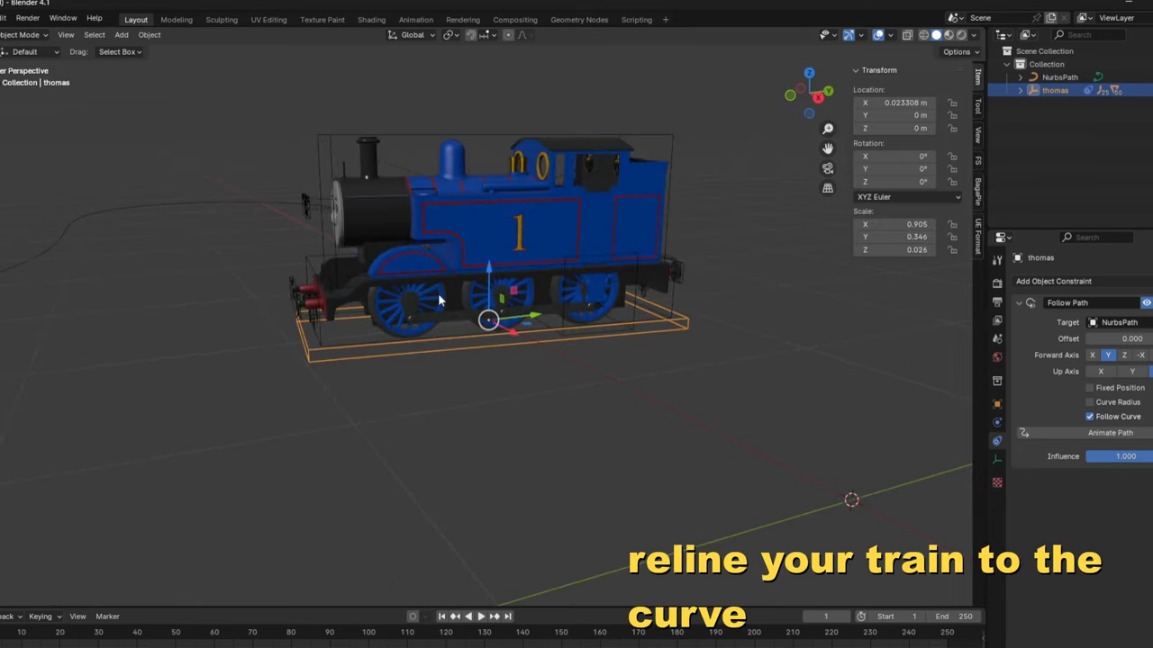
{"action": "key", "text": "r"}
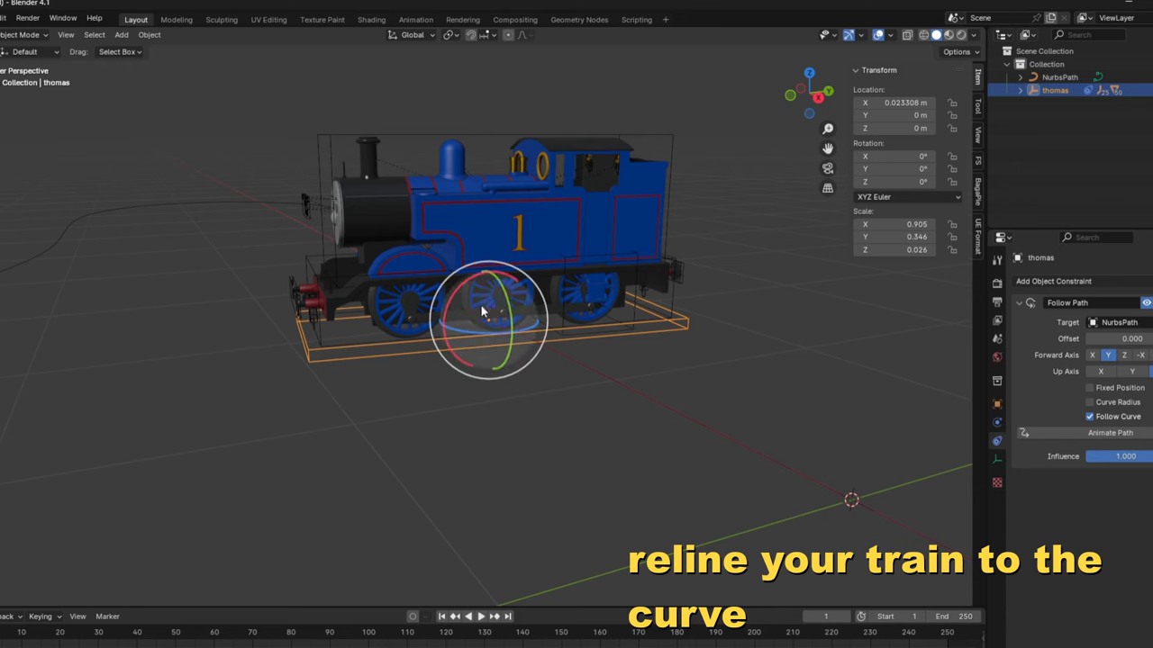
{"action": "left_click", "coordinate": [809, 72]}
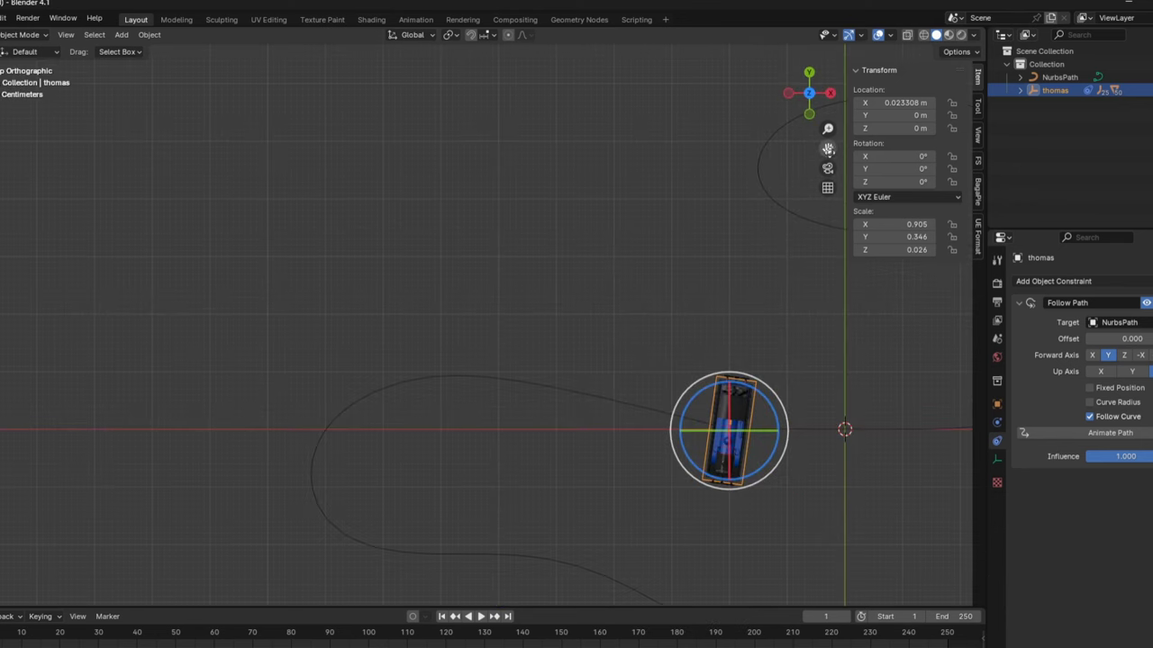
{"action": "scroll", "coordinate": [522, 337], "scroll_direction": "up", "scroll_amount": 5}
{"action": "left_click", "coordinate": [576, 347]}
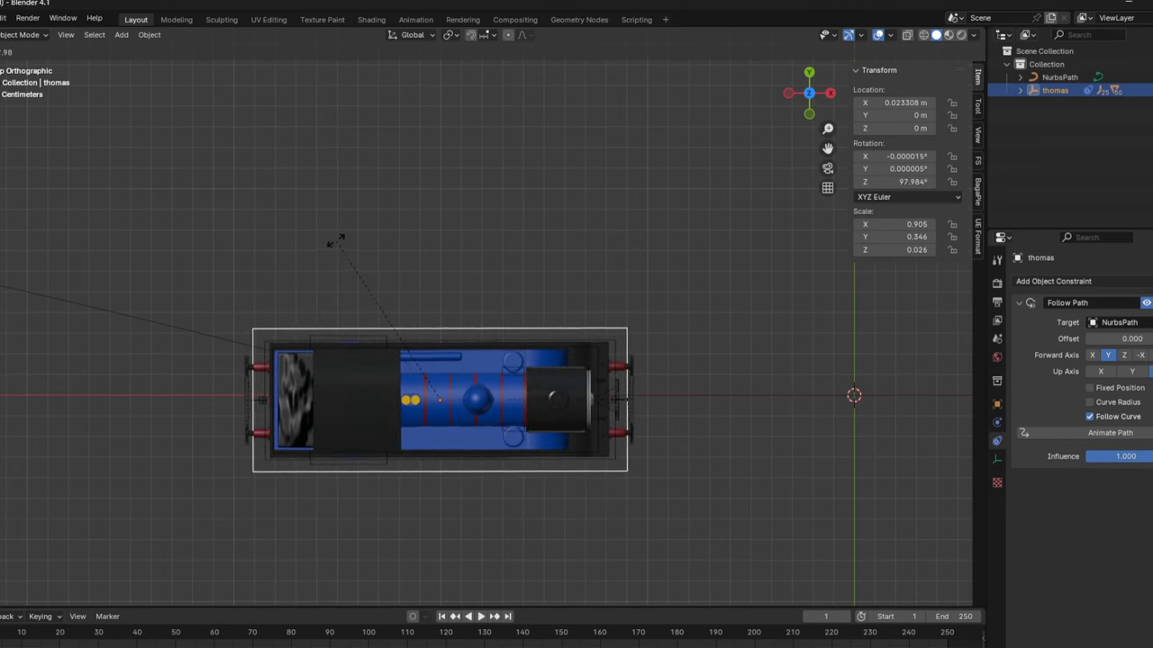
{"action": "left_click", "coordinate": [334, 241]}
Step: In wireframe, move the train onto the path line near the origin and resize it
{"action": "left_click", "coordinate": [923, 35]}
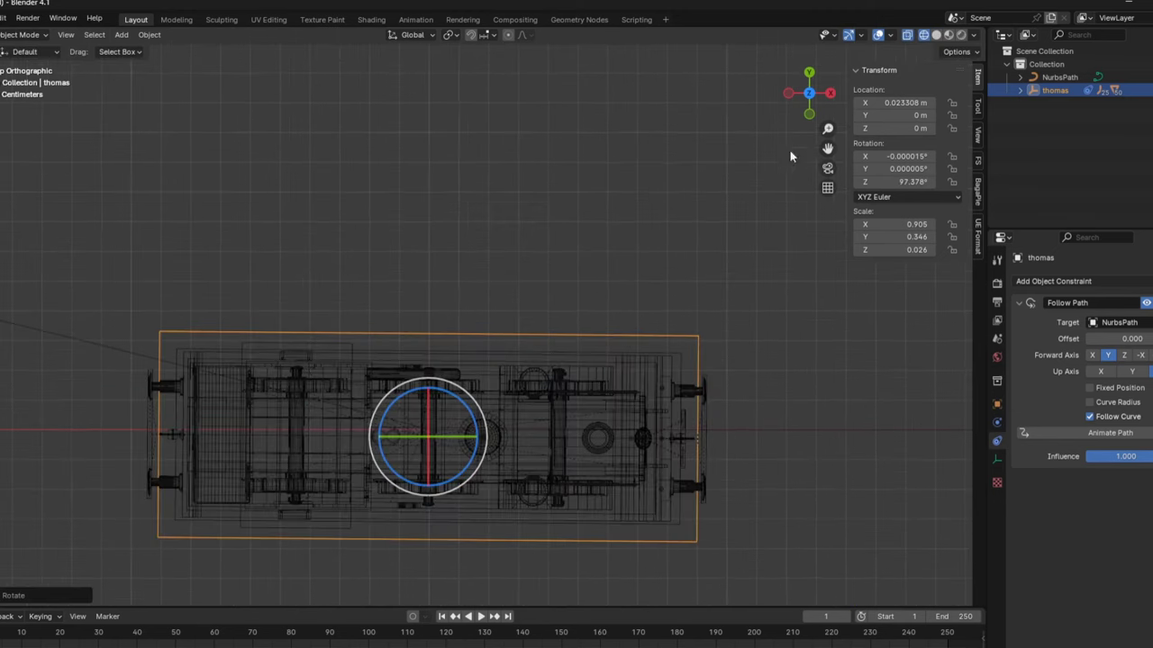
{"action": "scroll", "coordinate": [825, 144], "scroll_direction": "up", "scroll_amount": 1}
{"action": "scroll", "coordinate": [827, 130], "scroll_direction": "up", "scroll_amount": 4}
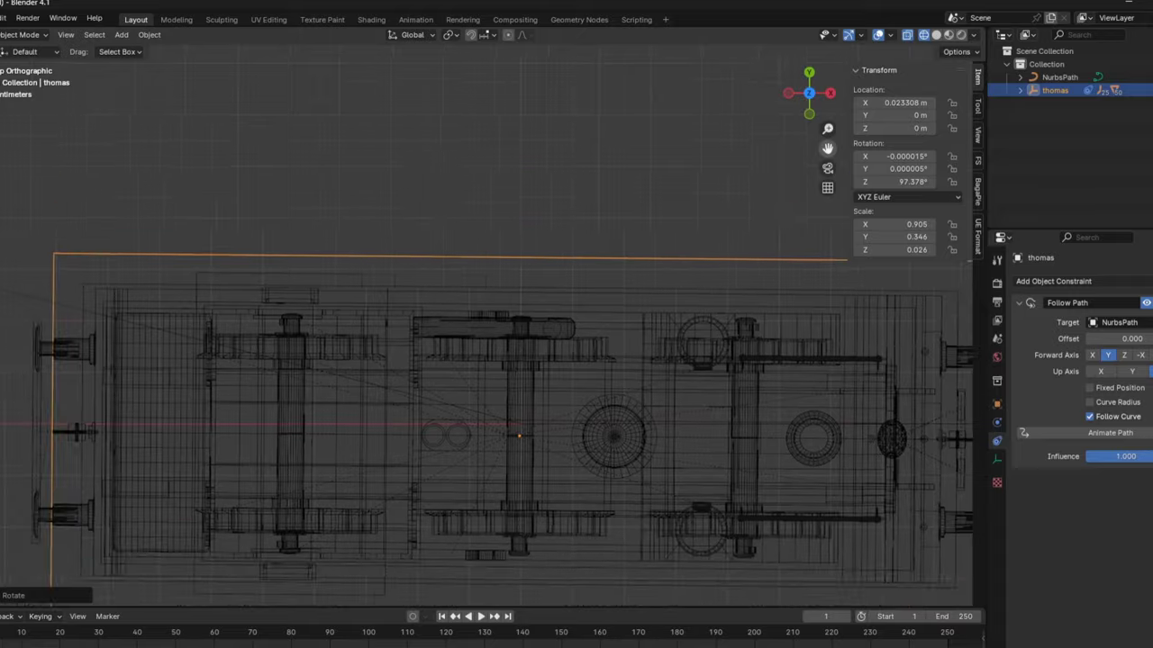
{"action": "left_click_drag", "start_coordinate": [828, 148], "coordinate": [772, 221]}
{"action": "scroll", "coordinate": [773, 220], "scroll_direction": "up", "scroll_amount": 5}
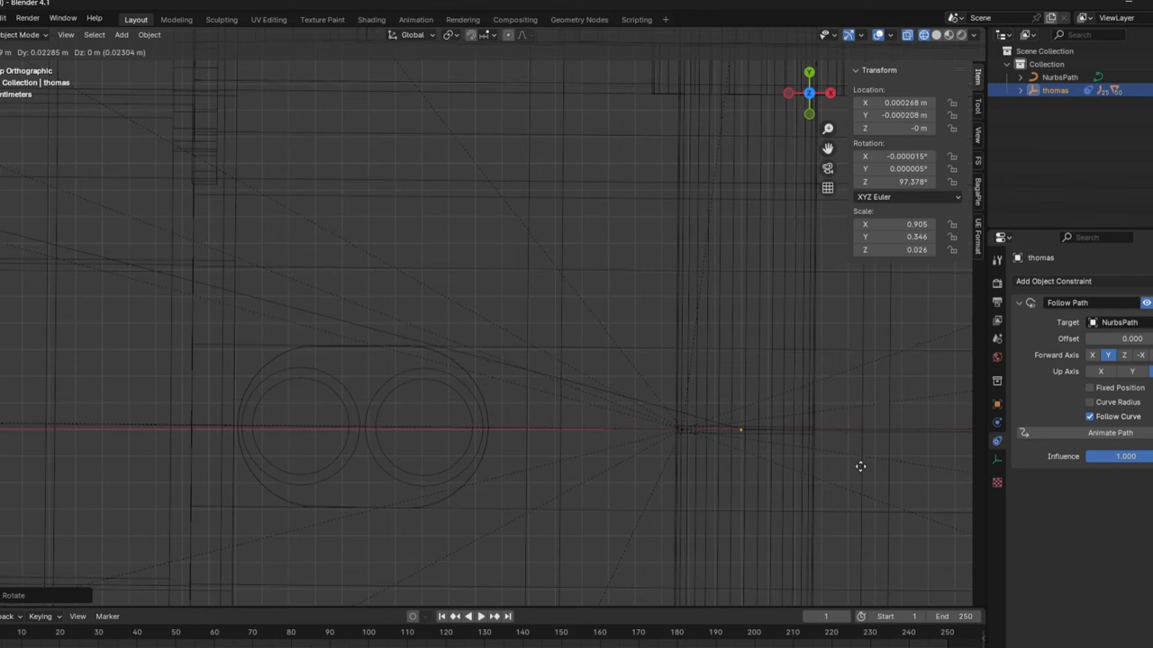
{"action": "left_click", "coordinate": [860, 466]}
{"action": "scroll", "coordinate": [830, 458], "scroll_direction": "down", "scroll_amount": 3}
{"action": "scroll", "coordinate": [830, 459], "scroll_direction": "down", "scroll_amount": 3}
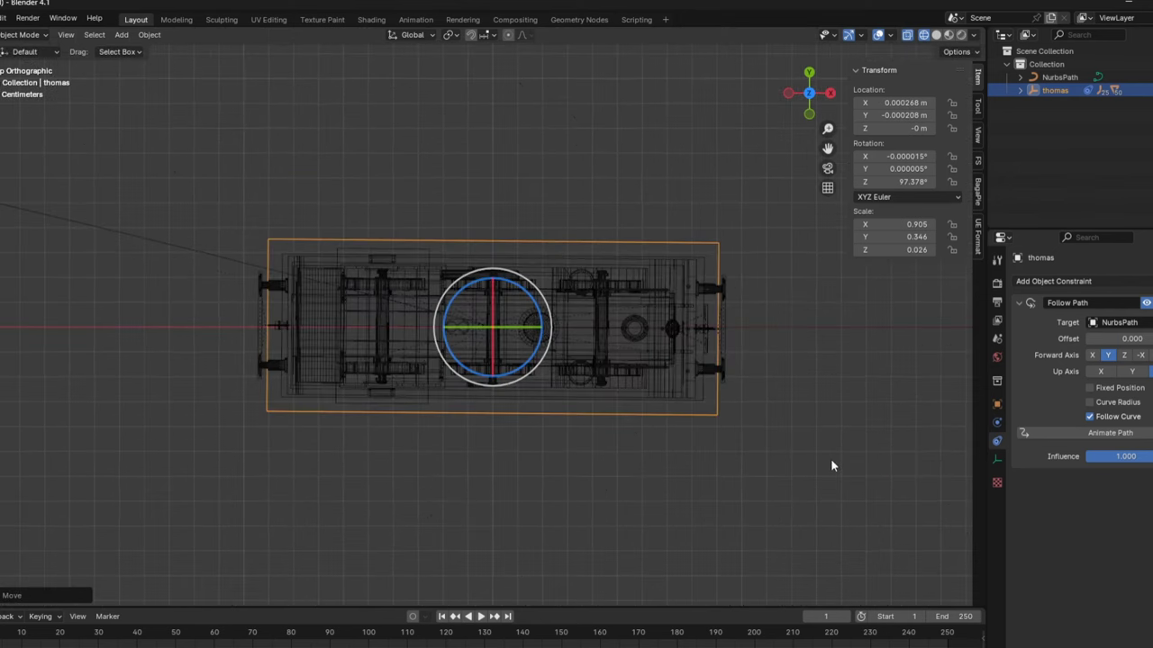
{"action": "key", "text": "s"}
{"action": "left_click", "coordinate": [836, 162]}
Step: Return to solid shading and inspect the train on the track, toggling overlays off and on
{"action": "left_click", "coordinate": [936, 35]}
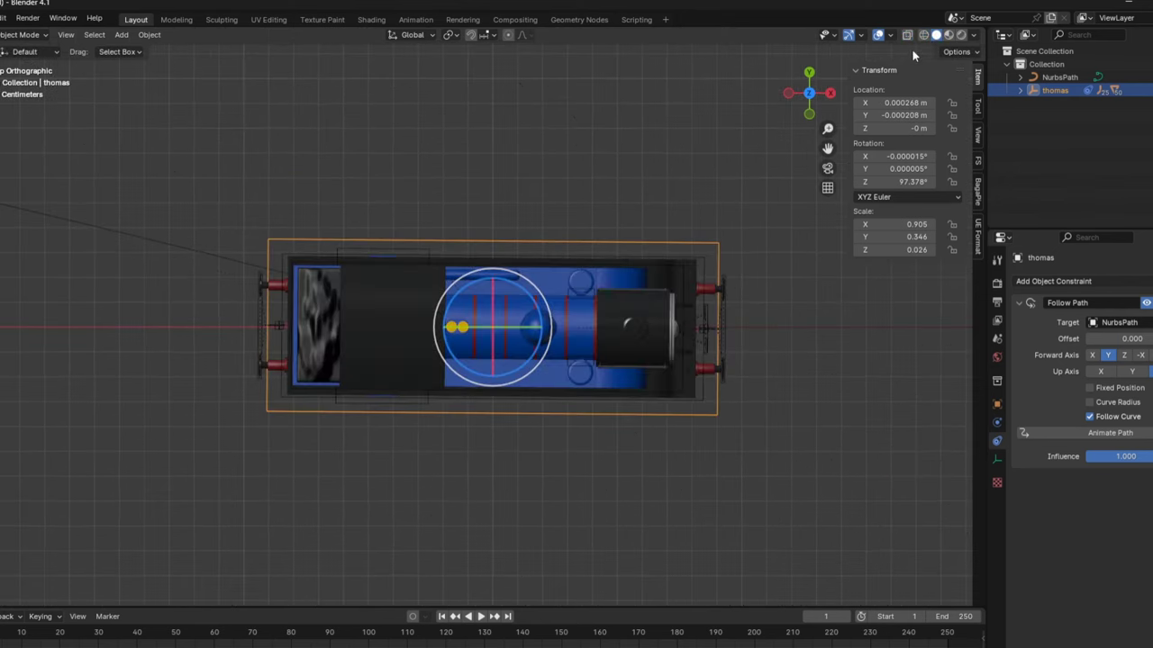
{"action": "scroll", "coordinate": [709, 252], "scroll_direction": "down", "scroll_amount": 3}
{"action": "scroll", "coordinate": [709, 253], "scroll_direction": "down", "scroll_amount": 2}
{"action": "middle_click_drag", "start_coordinate": [708, 252], "coordinate": [649, 324]}
{"action": "left_click_drag", "start_coordinate": [808, 90], "coordinate": [796, 89]}
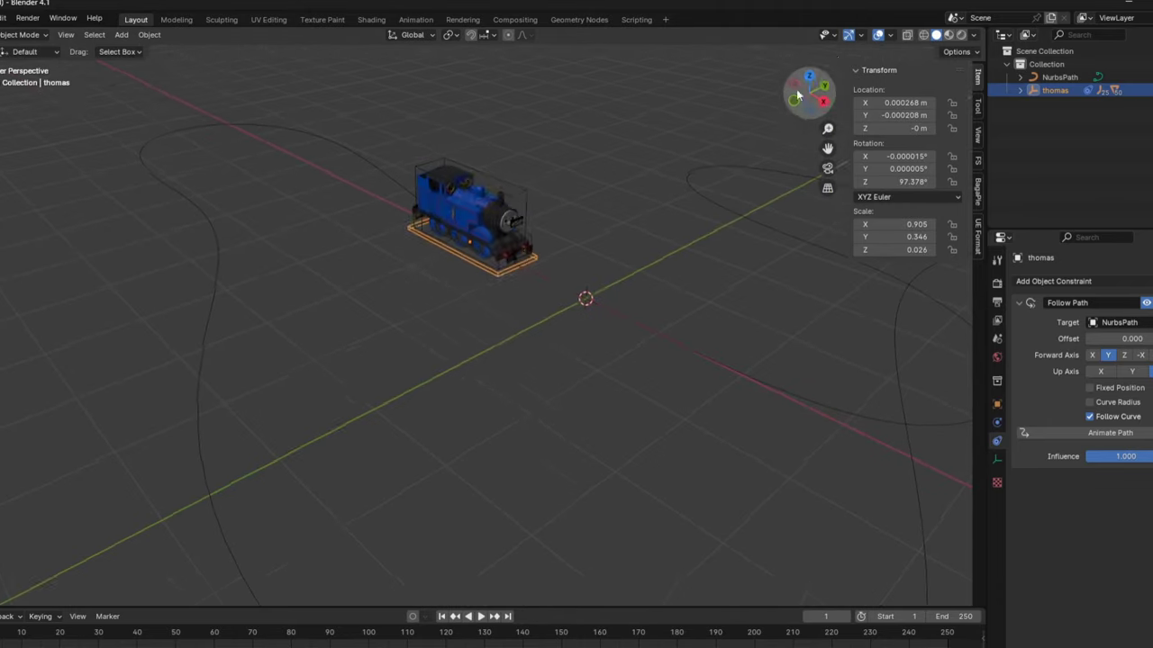
{"action": "left_click", "coordinate": [878, 34]}
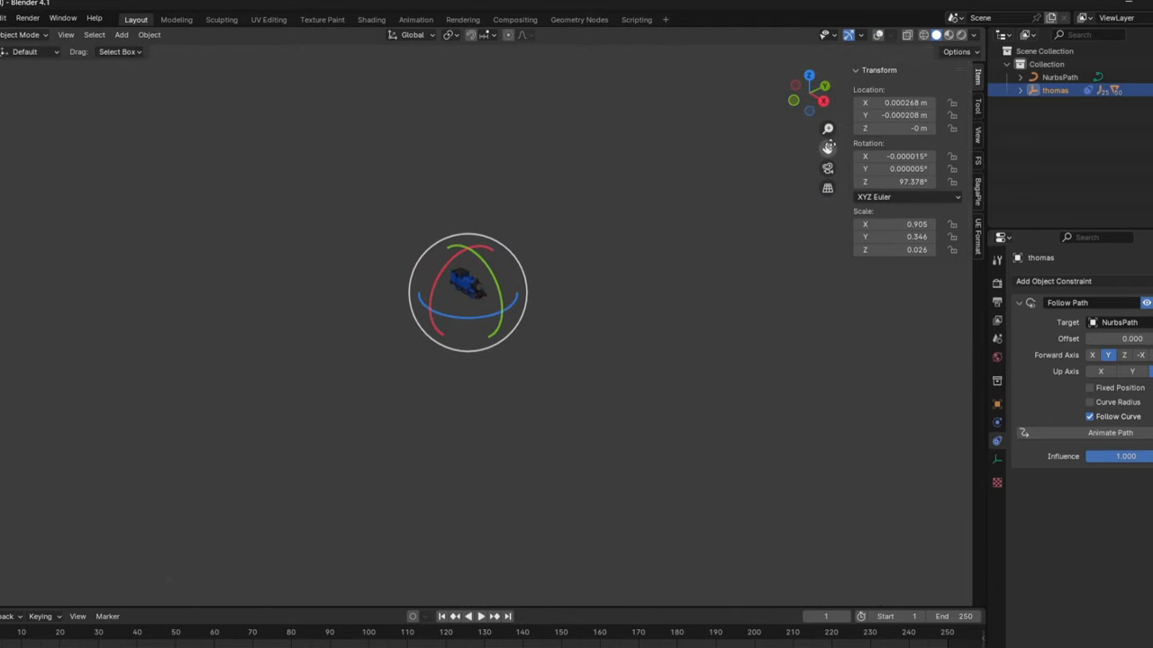
{"action": "left_click_drag", "start_coordinate": [828, 147], "coordinate": [661, 93]}
{"action": "left_click", "coordinate": [877, 34]}
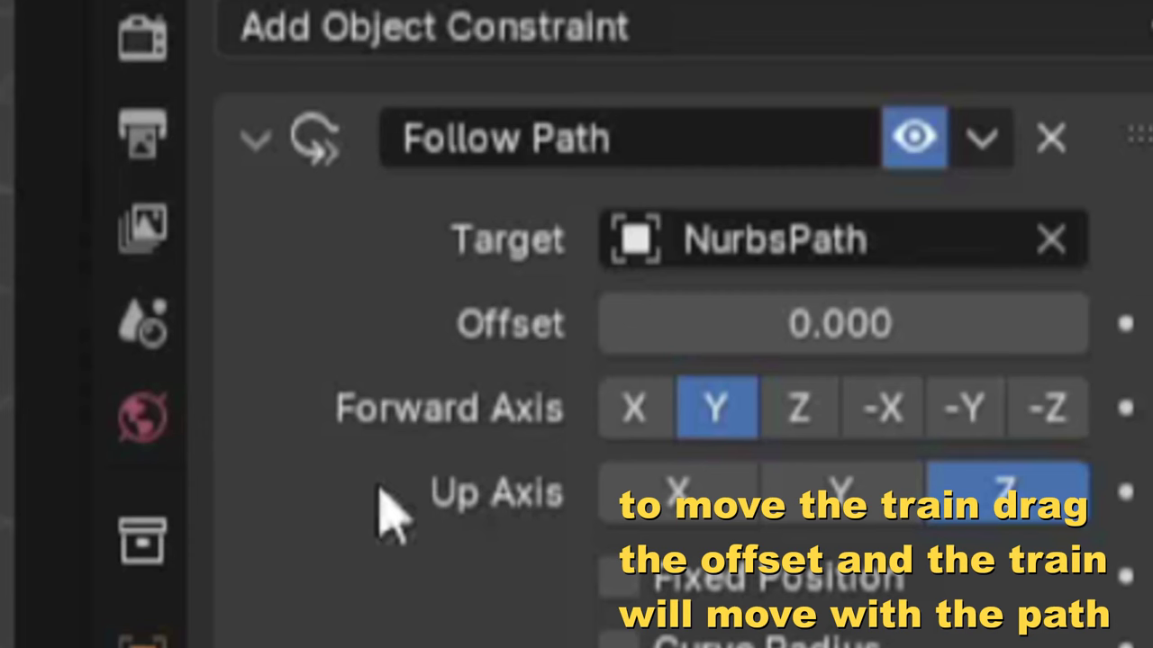
Step: Drag the Follow Path Offset into negative values to slide the train along the path
{"action": "left_click_drag", "start_coordinate": [1116, 338], "coordinate": [1106, 338]}
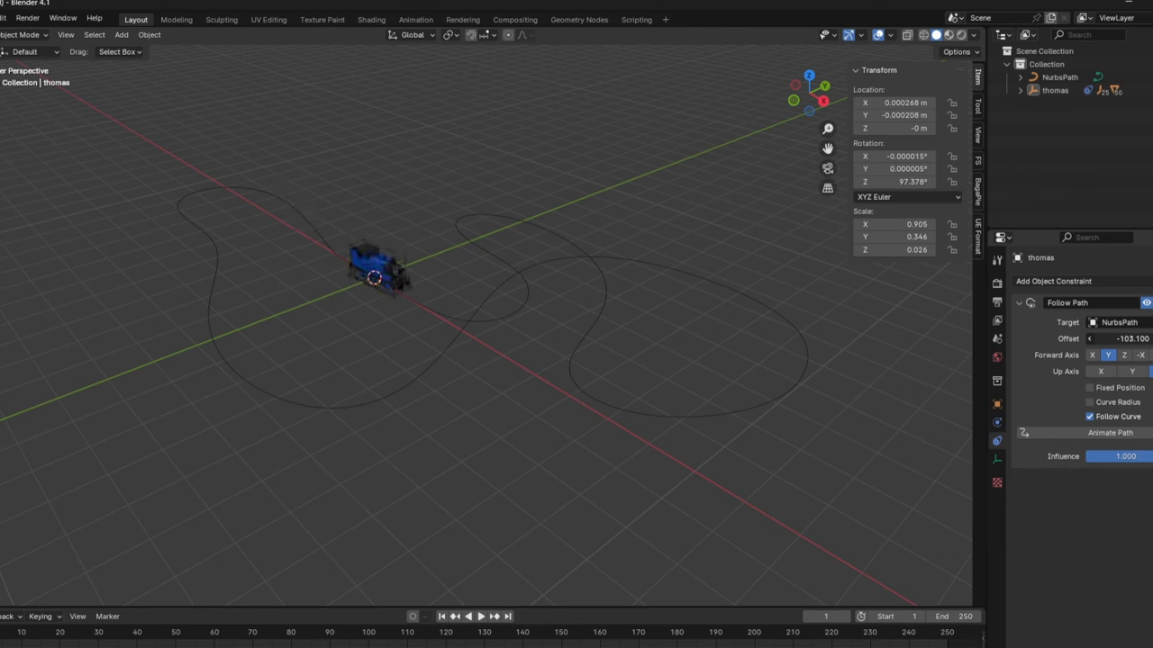
{"action": "mouse_move", "coordinate": [1117, 339]}
{"action": "left_mouse_down"}
{"action": "mouse_move", "coordinate": [1080, 338]}
{"action": "mouse_move", "coordinate": [1099, 339]}
{"action": "left_mouse_up"}
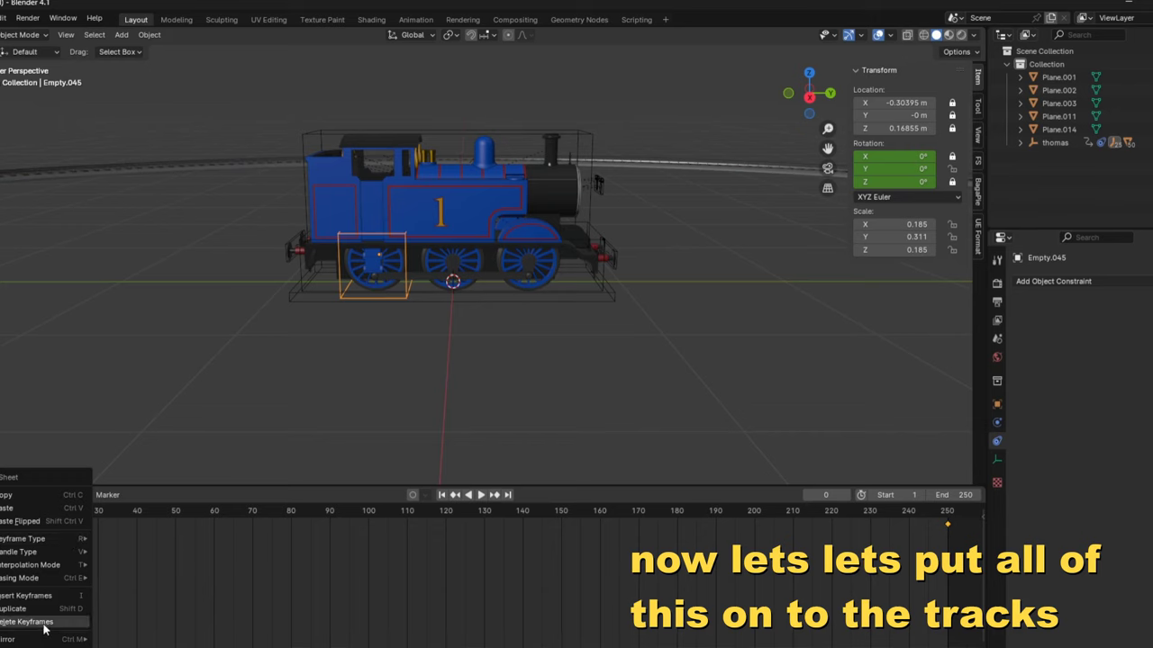
Step: Delete the wheel empty's rotation keyframes in the Dope Sheet
{"action": "left_click", "coordinate": [44, 629]}
{"action": "middle_click_drag", "start_coordinate": [541, 270], "coordinate": [589, 232]}
{"action": "scroll", "coordinate": [589, 232], "scroll_direction": "down", "scroll_amount": 4}
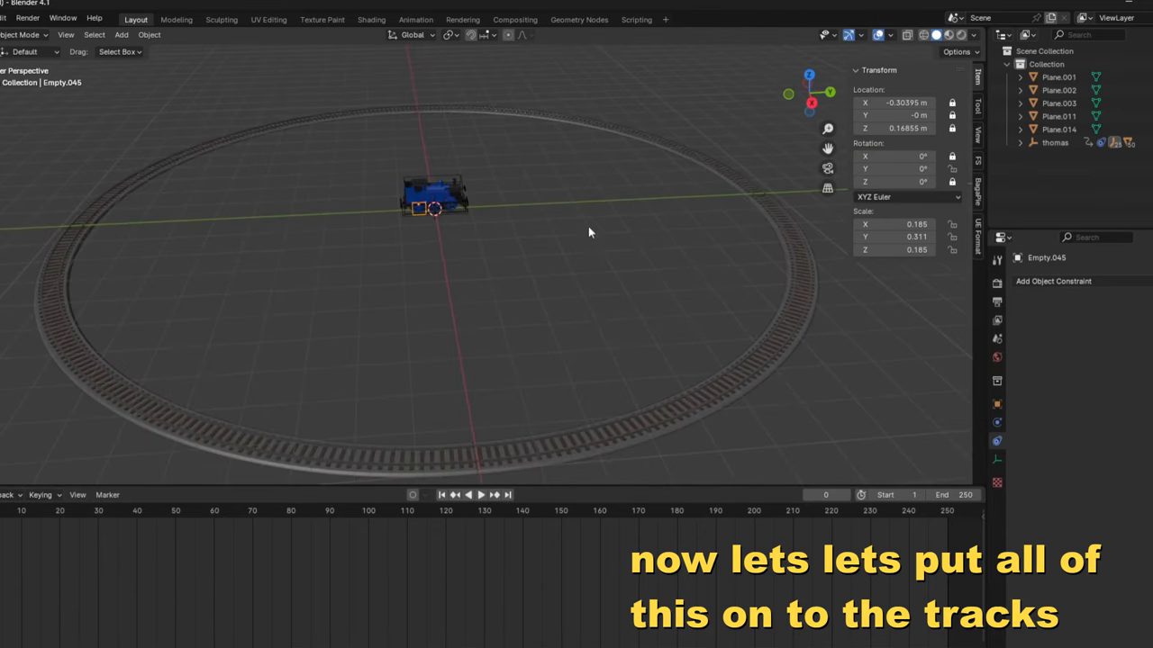
Step: Add a new NurbsPath and move it along Y onto the track top at 9.5949 m
{"action": "key", "text": "shift+a"}
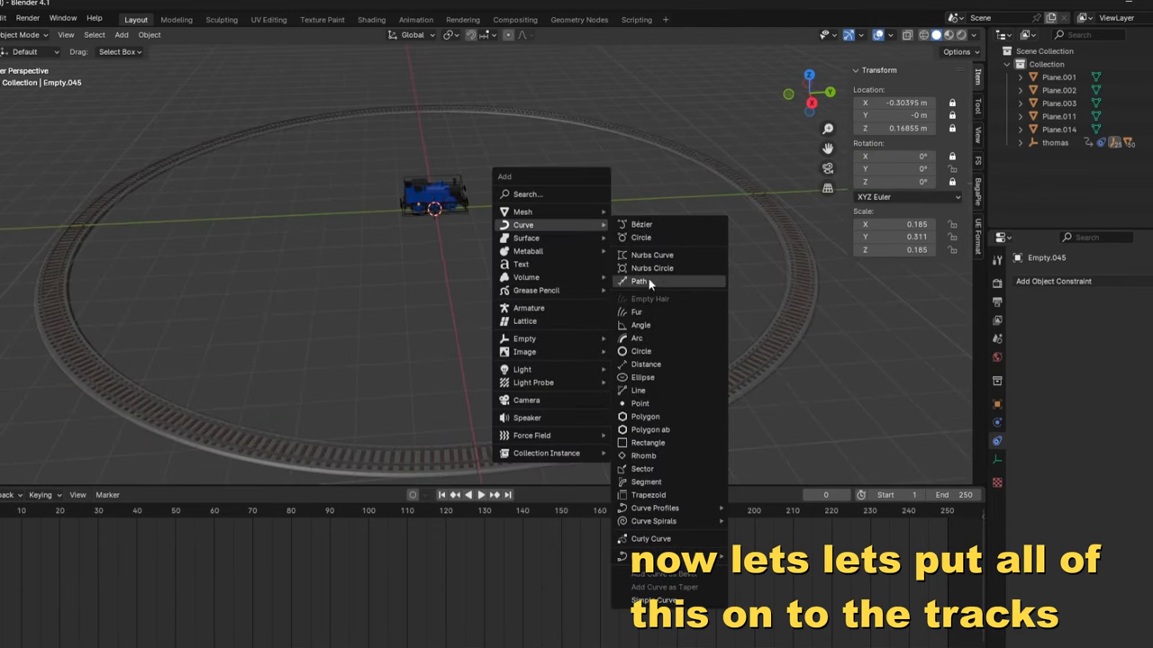
{"action": "left_click", "coordinate": [648, 281]}
{"action": "key", "text": "KP_7"}
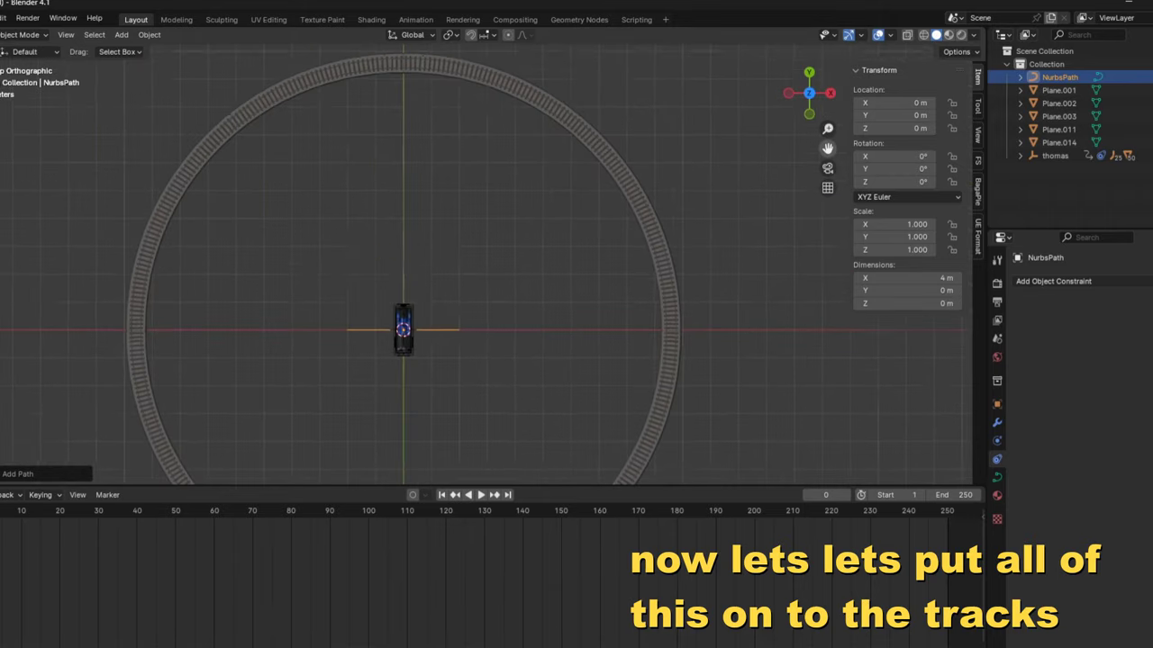
{"action": "left_click_drag", "start_coordinate": [435, 334], "coordinate": [434, 239]}
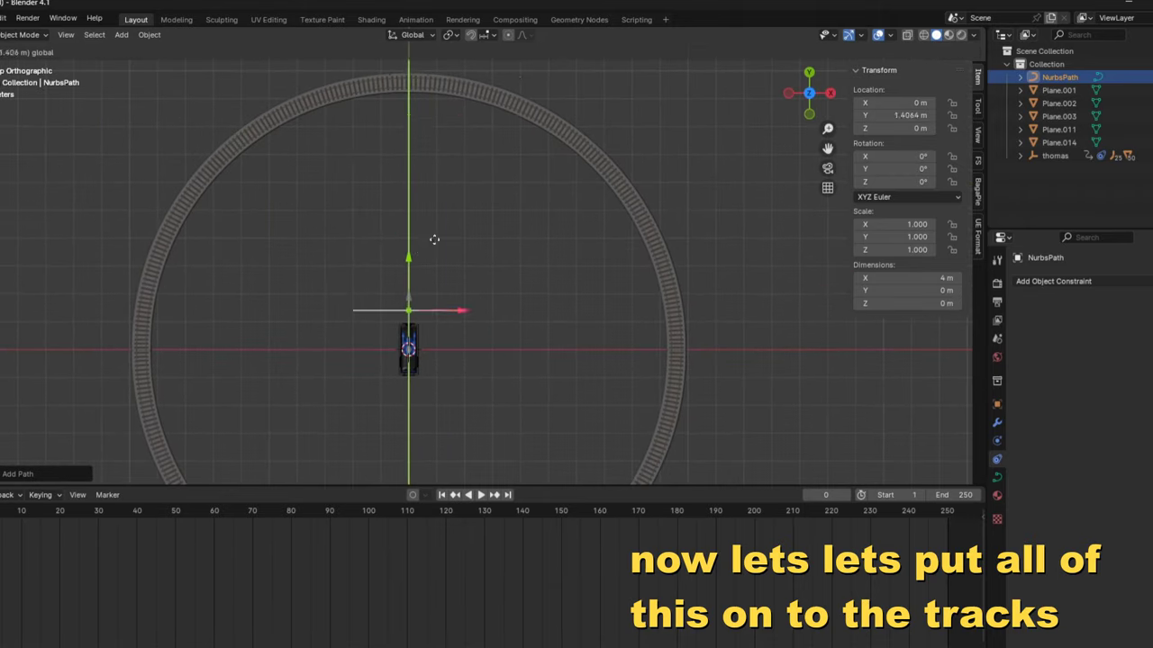
{"action": "left_click", "coordinate": [534, 46]}
{"action": "scroll", "coordinate": [477, 326], "scroll_direction": "up", "scroll_amount": 8}
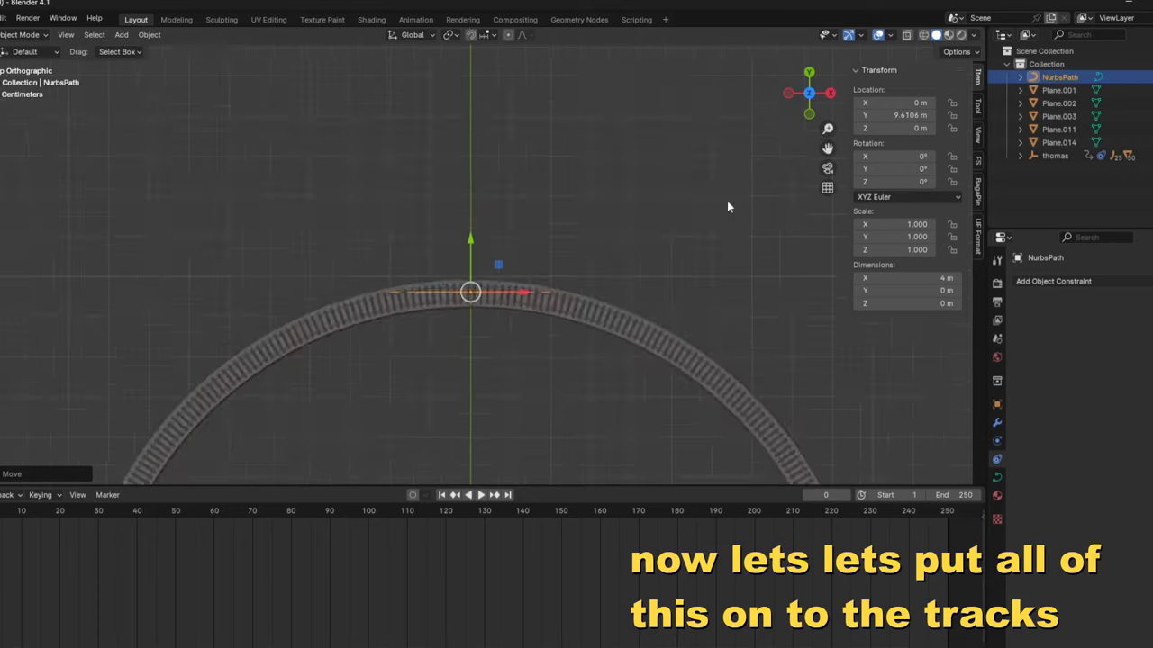
{"action": "left_click_drag", "start_coordinate": [474, 309], "coordinate": [484, 311]}
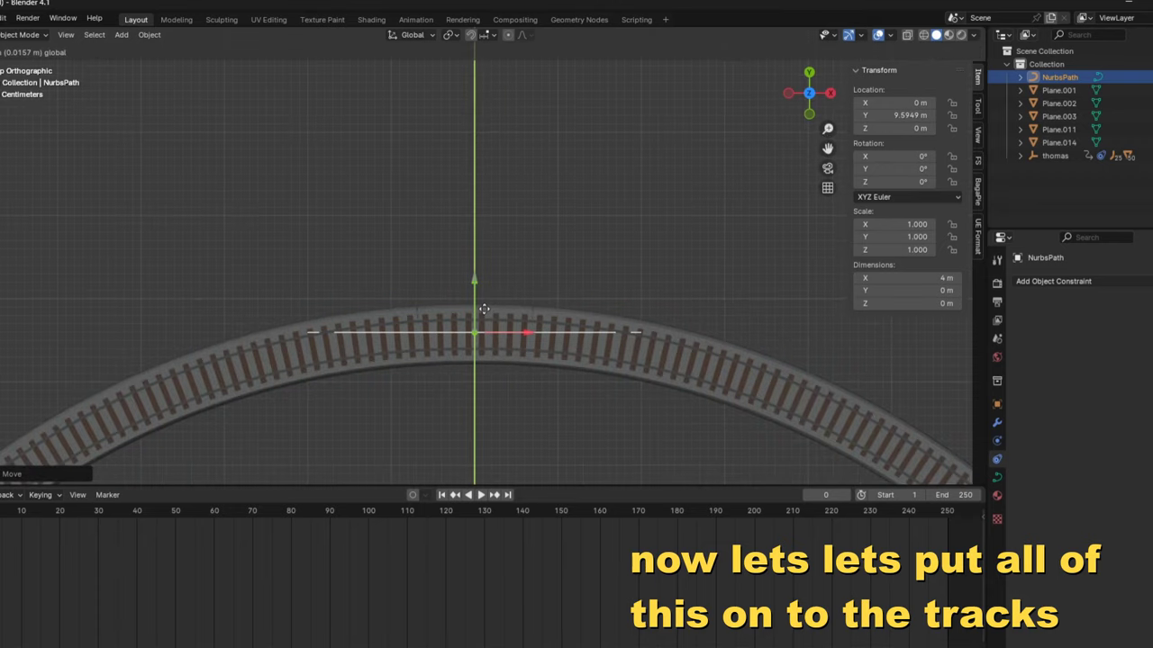
{"action": "left_click", "coordinate": [485, 308]}
Step: Edit the path's points in wireframe, selecting an end point with the whole track in view
{"action": "key", "text": "Tab"}
{"action": "left_click", "coordinate": [923, 35]}
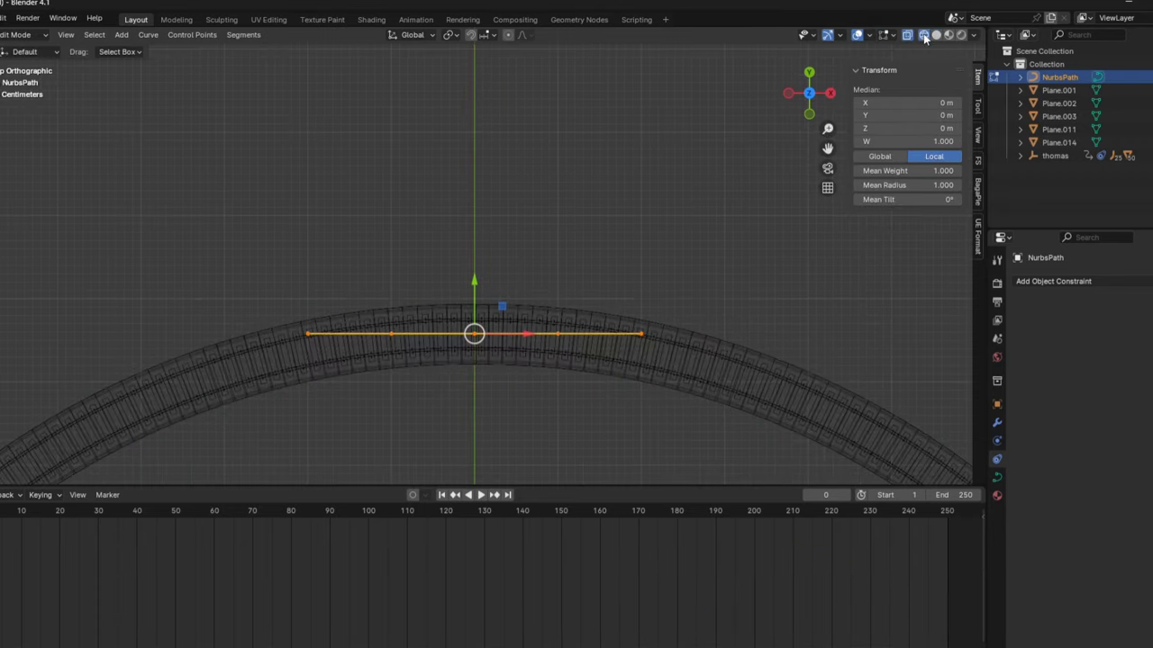
{"action": "scroll", "coordinate": [612, 324], "scroll_direction": "down", "scroll_amount": 3}
{"action": "left_click", "coordinate": [604, 325]}
{"action": "scroll", "coordinate": [671, 286], "scroll_direction": "down", "scroll_amount": 2}
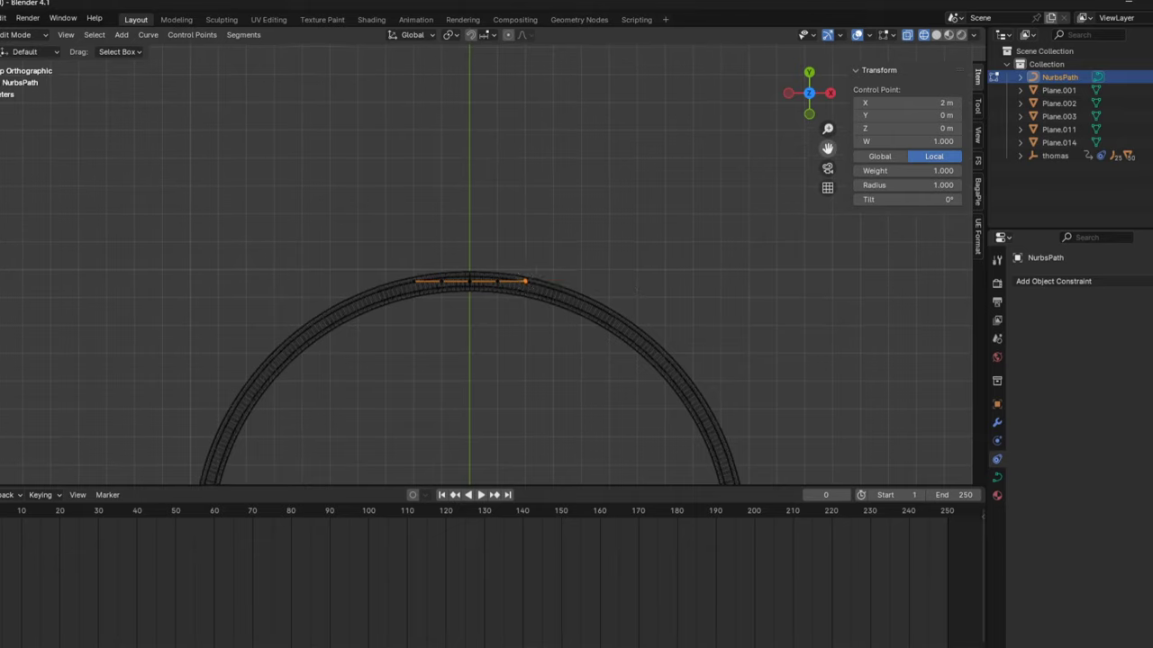
{"action": "mouse_move", "coordinate": [612, 478]}
{"action": "middle_mouse_down", "text": "shift"}
{"action": "mouse_move", "coordinate": [445, 158]}
{"action": "mouse_move", "coordinate": [414, 164]}
{"action": "middle_mouse_up", "text": "shift"}
{"action": "scroll", "coordinate": [438, 193], "scroll_direction": "up", "scroll_amount": 3}
Step: Move the path's endpoints, subdivide it, and place the new control points on the track
{"action": "scroll", "coordinate": [449, 205], "scroll_direction": "down", "scroll_amount": 5}
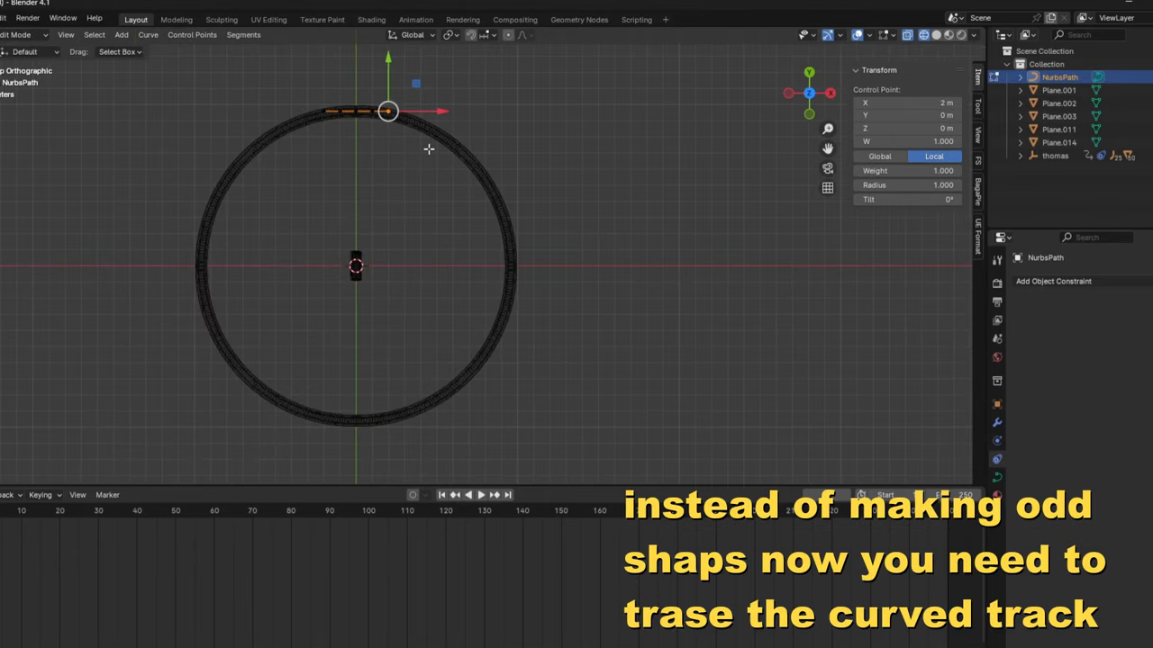
{"action": "left_click_drag", "start_coordinate": [401, 78], "coordinate": [406, 137]}
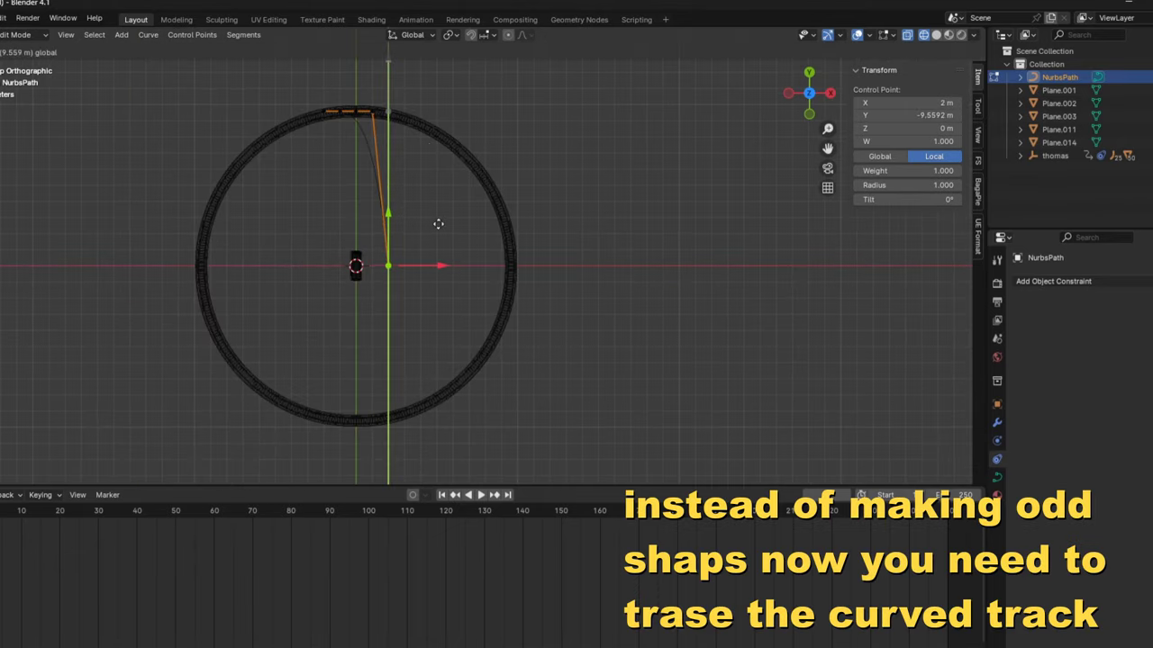
{"action": "scroll", "coordinate": [438, 224], "scroll_direction": "up", "scroll_amount": 2}
{"action": "left_click_drag", "start_coordinate": [408, 270], "coordinate": [417, 272]}
{"action": "left_click", "coordinate": [550, 282]}
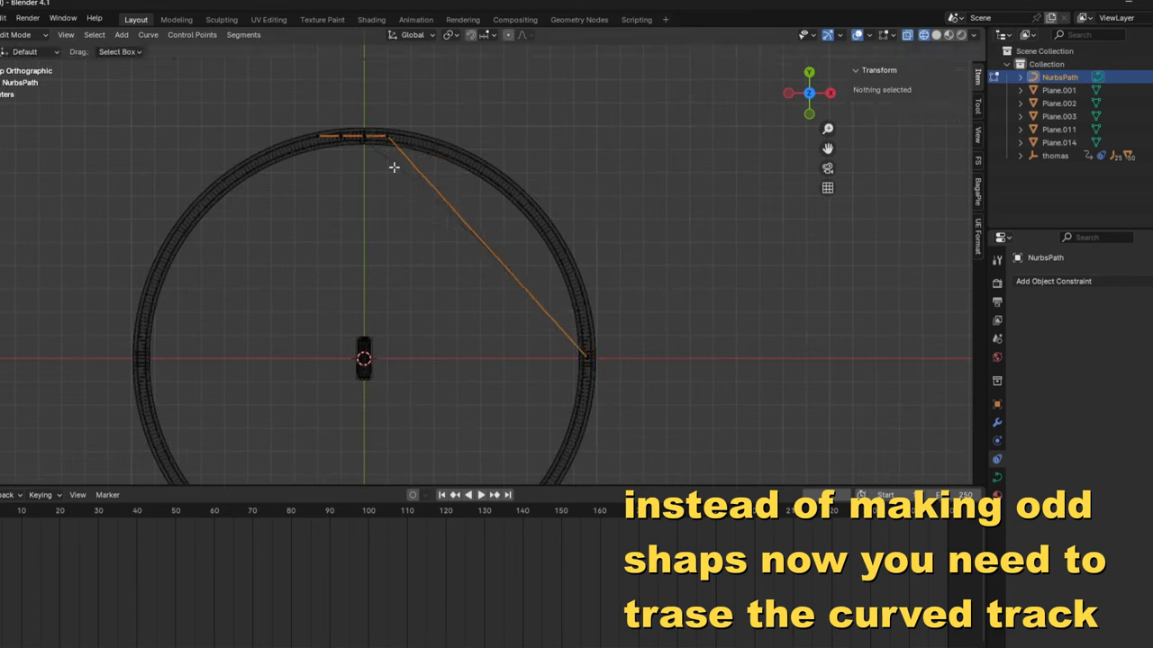
{"action": "scroll", "coordinate": [669, 342], "scroll_direction": "up", "scroll_amount": 3}
{"action": "right_click", "coordinate": [641, 184]}
{"action": "left_click", "coordinate": [574, 43]}
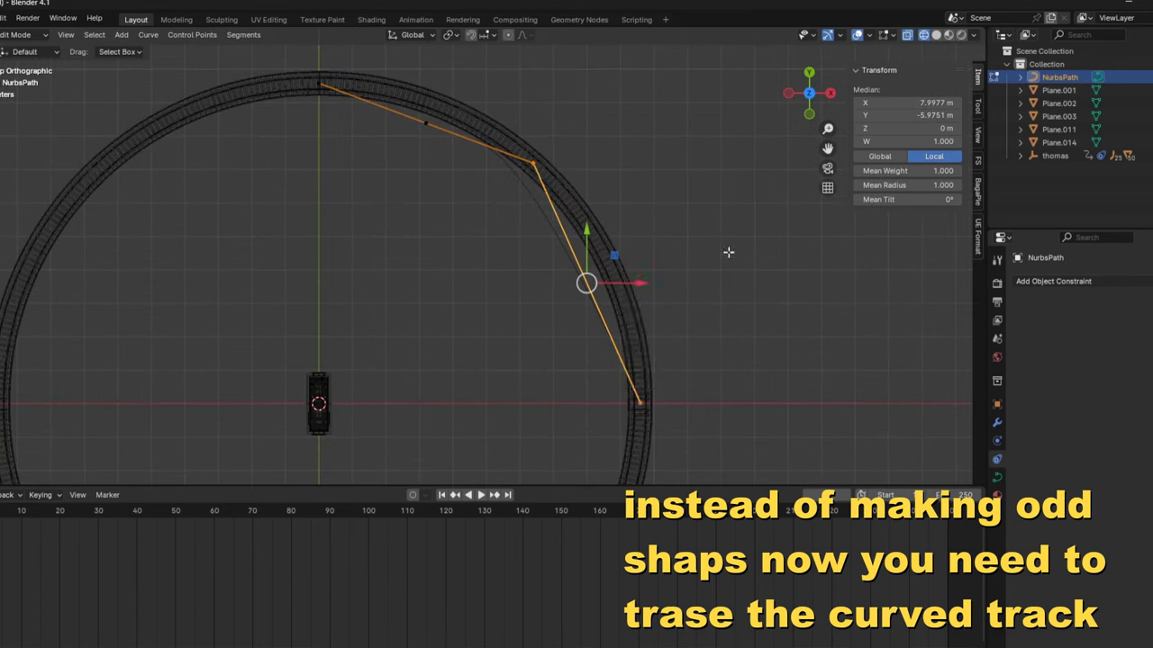
{"action": "left_click_drag", "start_coordinate": [586, 283], "coordinate": [547, 154]}
{"action": "middle_click_drag", "start_coordinate": [522, 56], "coordinate": [522, 110], "text": "shift"}
{"action": "scroll", "coordinate": [523, 110], "scroll_direction": "up", "scroll_amount": 2}
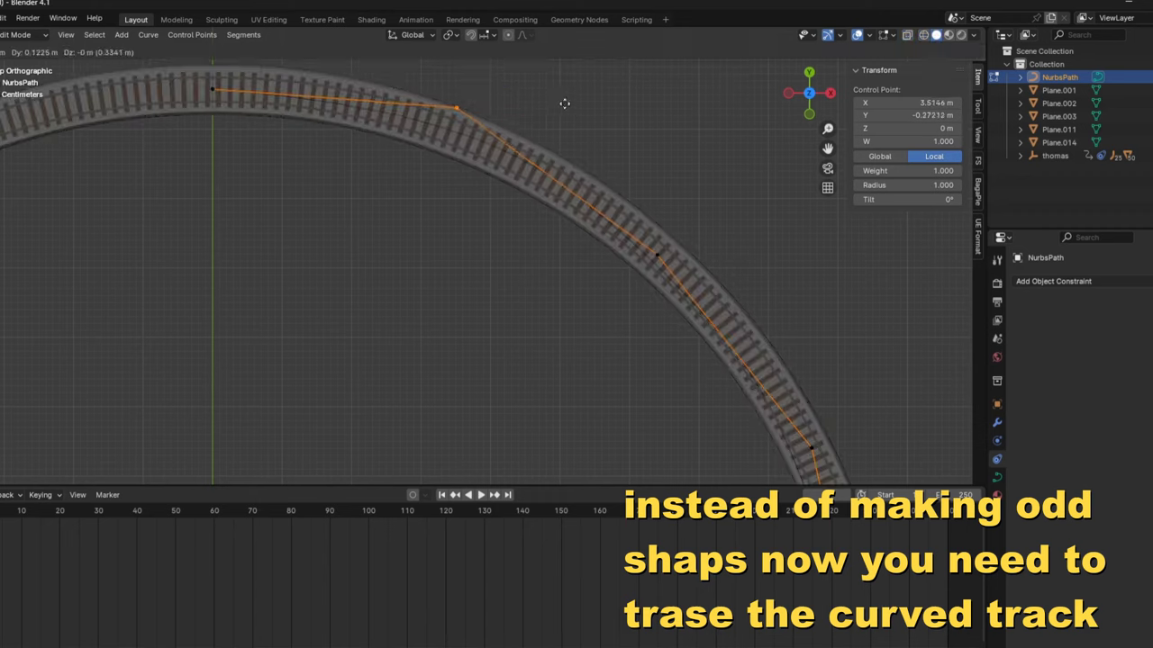
{"action": "middle_click_drag", "start_coordinate": [715, 340], "coordinate": [457, 114], "text": "shift"}
Step: Add a Subdivision modifier to the NurbsPath in Object Mode
{"action": "key", "text": "Tab"}
{"action": "scroll", "coordinate": [668, 289], "scroll_direction": "down", "scroll_amount": 4}
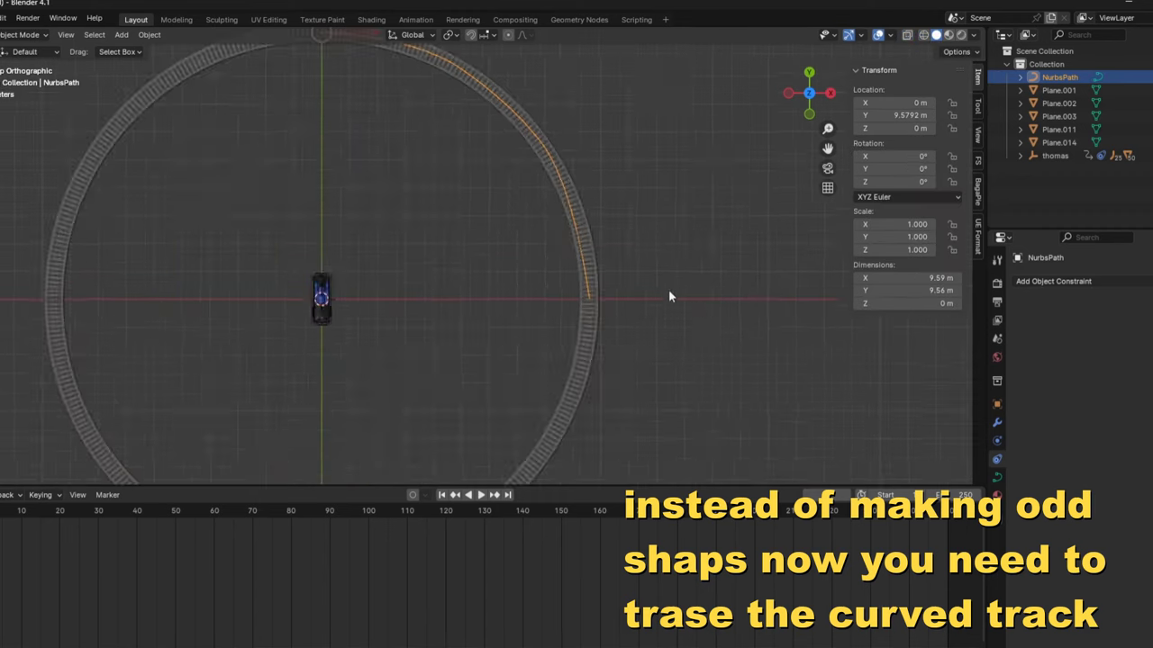
{"action": "left_click", "coordinate": [1052, 281]}
{"action": "left_click", "coordinate": [996, 423]}
{"action": "left_click", "coordinate": [1110, 281]}
{"action": "left_click", "coordinate": [908, 447]}
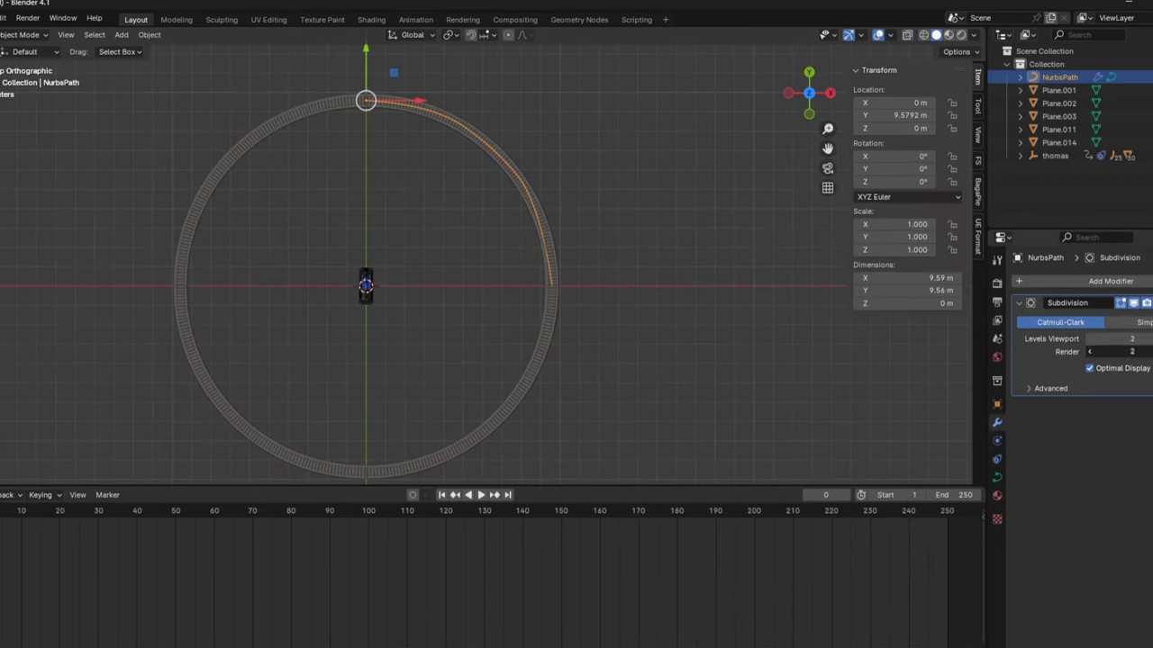
Step: Subdivide the path further, move a control point onto the track, and return to Object Mode
{"action": "key", "text": "Tab"}
{"action": "scroll", "coordinate": [537, 222], "scroll_direction": "up", "scroll_amount": 1}
{"action": "left_click", "coordinate": [447, 126]}
{"action": "left_click", "coordinate": [512, 188]}
{"action": "scroll", "coordinate": [535, 322], "scroll_direction": "up", "scroll_amount": 2}
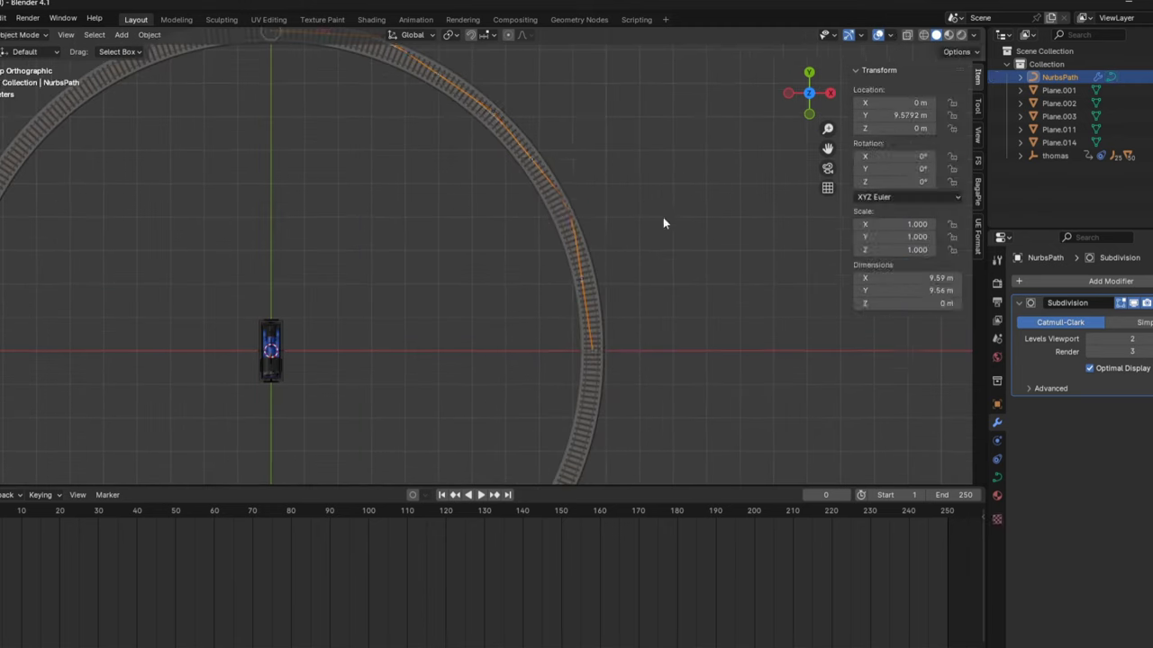
{"action": "key", "text": "g"}
{"action": "left_click", "coordinate": [498, 132]}
{"action": "scroll", "coordinate": [522, 189], "scroll_direction": "down", "scroll_amount": 1}
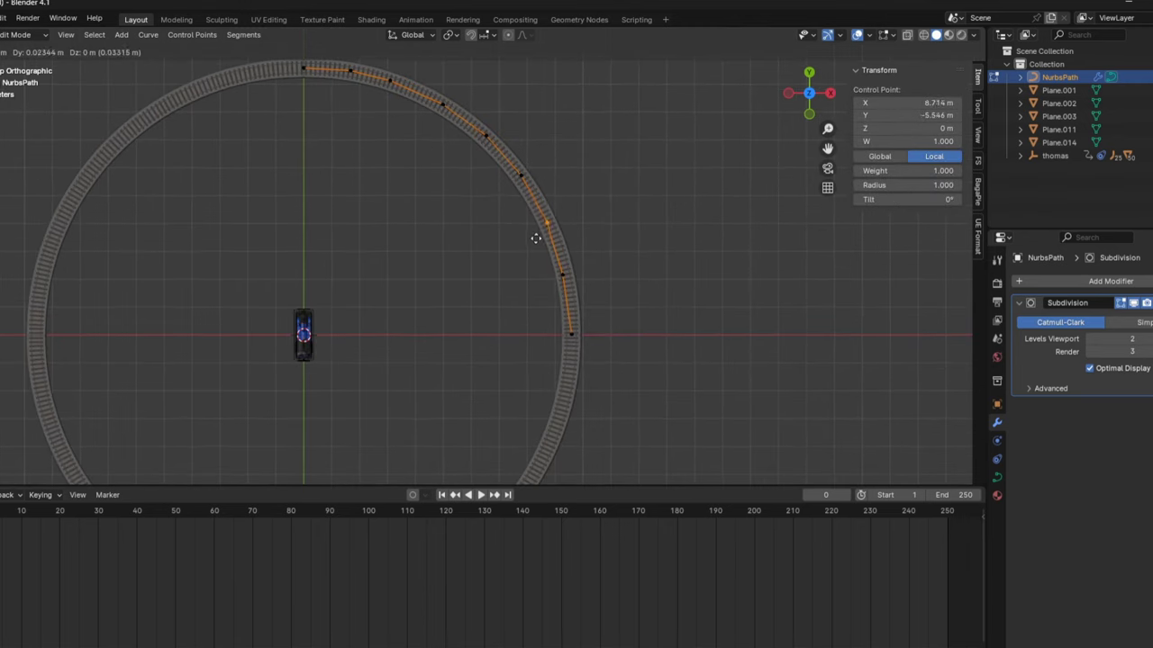
{"action": "scroll", "coordinate": [585, 257], "scroll_direction": "up", "scroll_amount": 4}
{"action": "key", "text": "Tab"}
{"action": "mouse_move", "coordinate": [651, 291]}
{"action": "middle_mouse_down", "text": "shift"}
{"action": "mouse_move", "coordinate": [654, 148]}
{"action": "mouse_move", "coordinate": [250, 289]}
{"action": "middle_mouse_up", "text": "shift"}
Step: Set the thomas train's Follow Path target to the new track curve using the eyedropper
{"action": "left_click", "coordinate": [241, 280]}
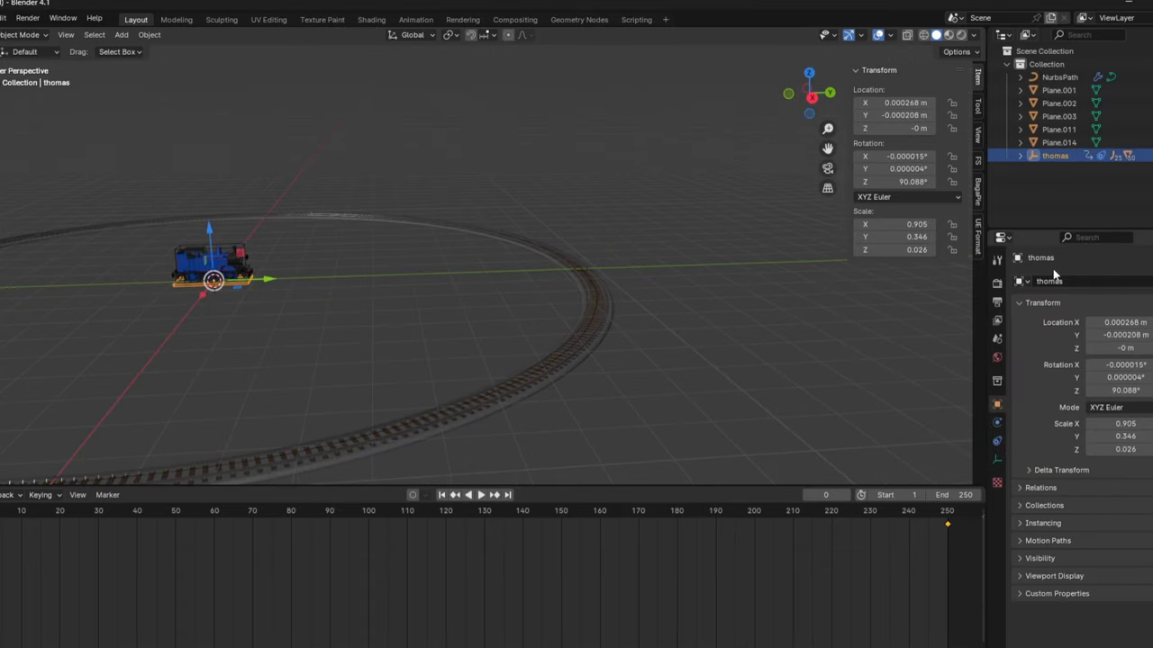
{"action": "left_click", "coordinate": [997, 440]}
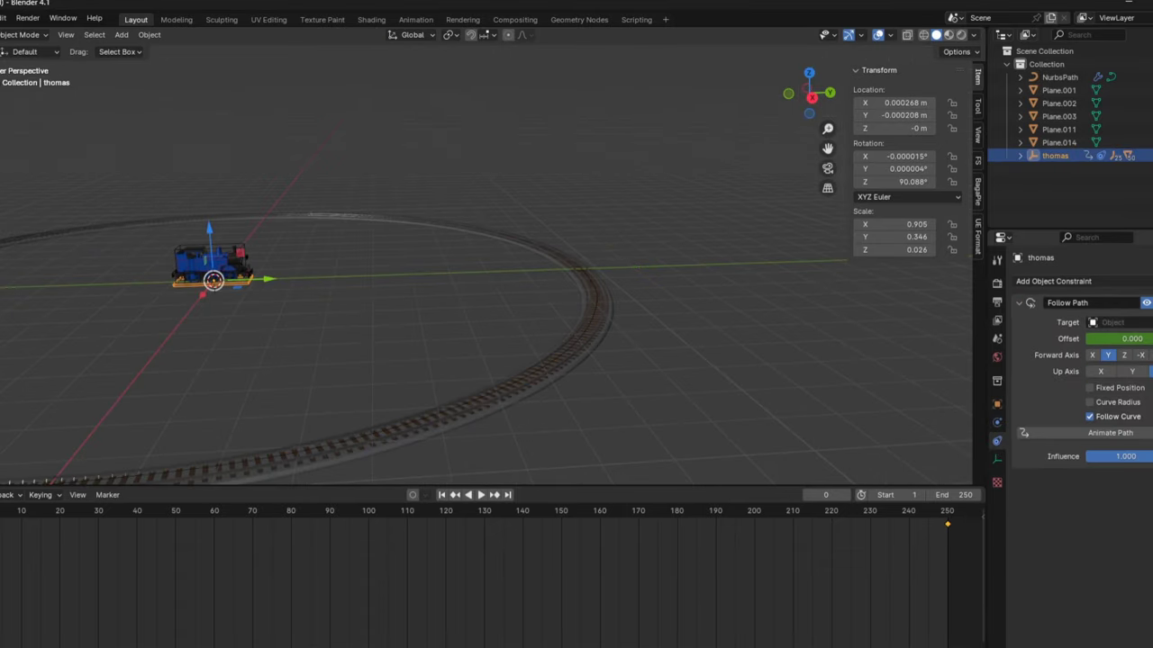
{"action": "left_click", "coordinate": [1144, 322]}
{"action": "left_click", "coordinate": [587, 327]}
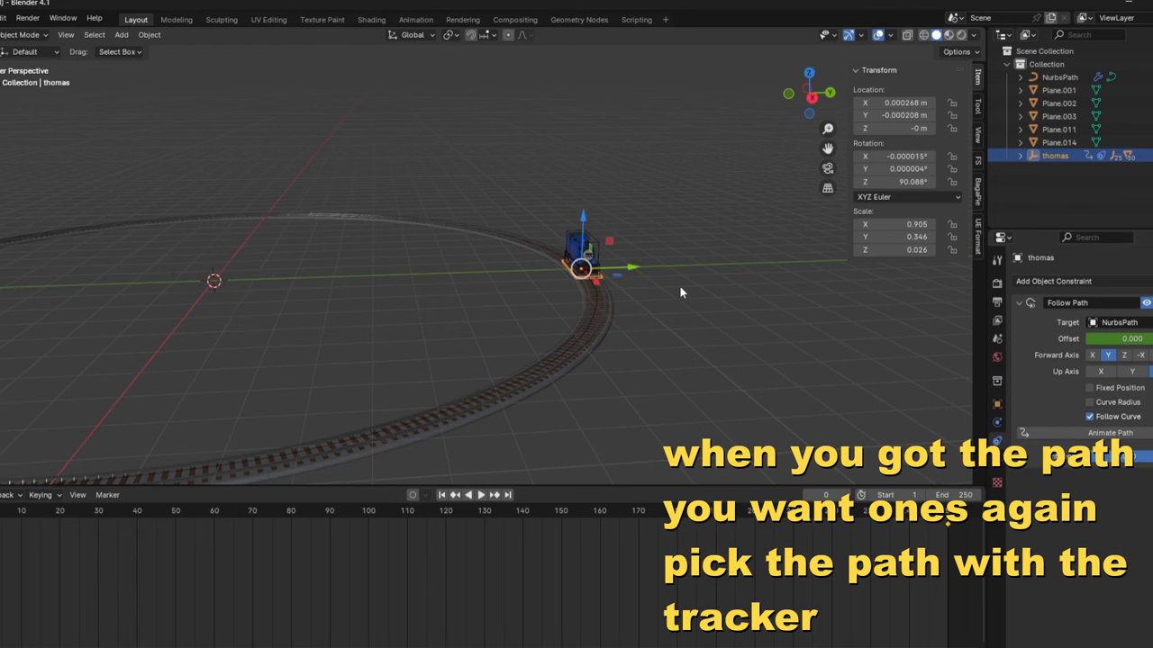
Step: Orbit close to the train and drag its Follow Path Offset to -64.300
{"action": "middle_click_drag", "start_coordinate": [659, 296], "coordinate": [586, 302]}
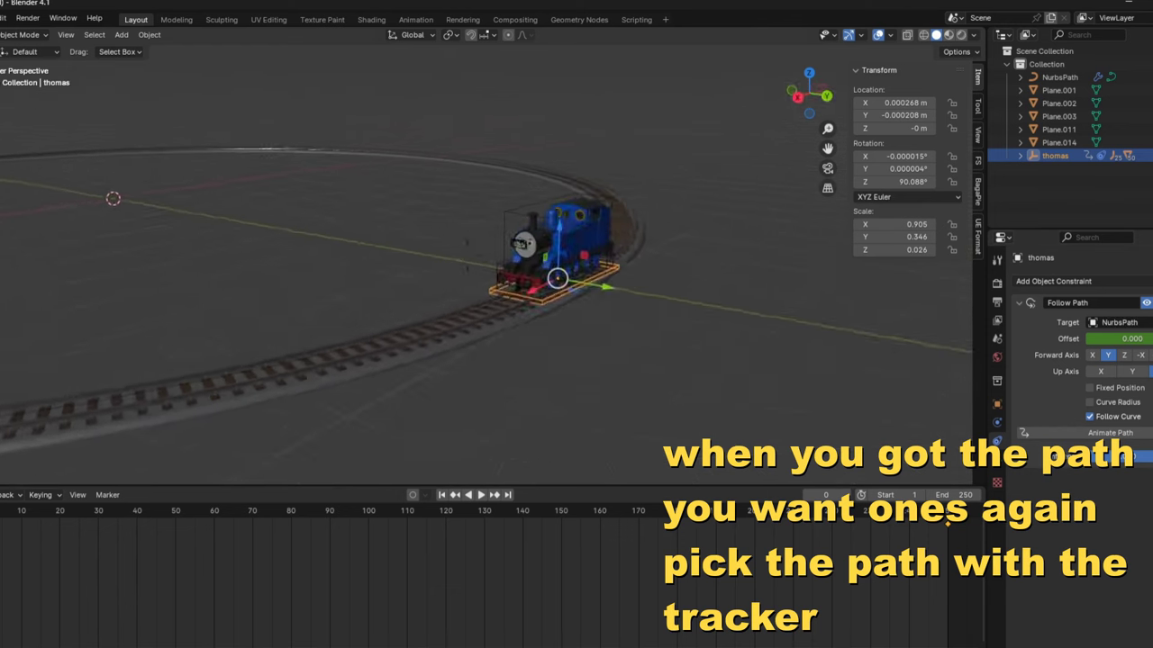
{"action": "scroll", "coordinate": [586, 302], "scroll_direction": "up", "scroll_amount": 5}
{"action": "middle_click_drag", "start_coordinate": [531, 252], "coordinate": [631, 261]}
{"action": "scroll", "coordinate": [531, 253], "scroll_direction": "down", "scroll_amount": 4}
{"action": "left_click_drag", "start_coordinate": [1121, 338], "coordinate": [1036, 339]}
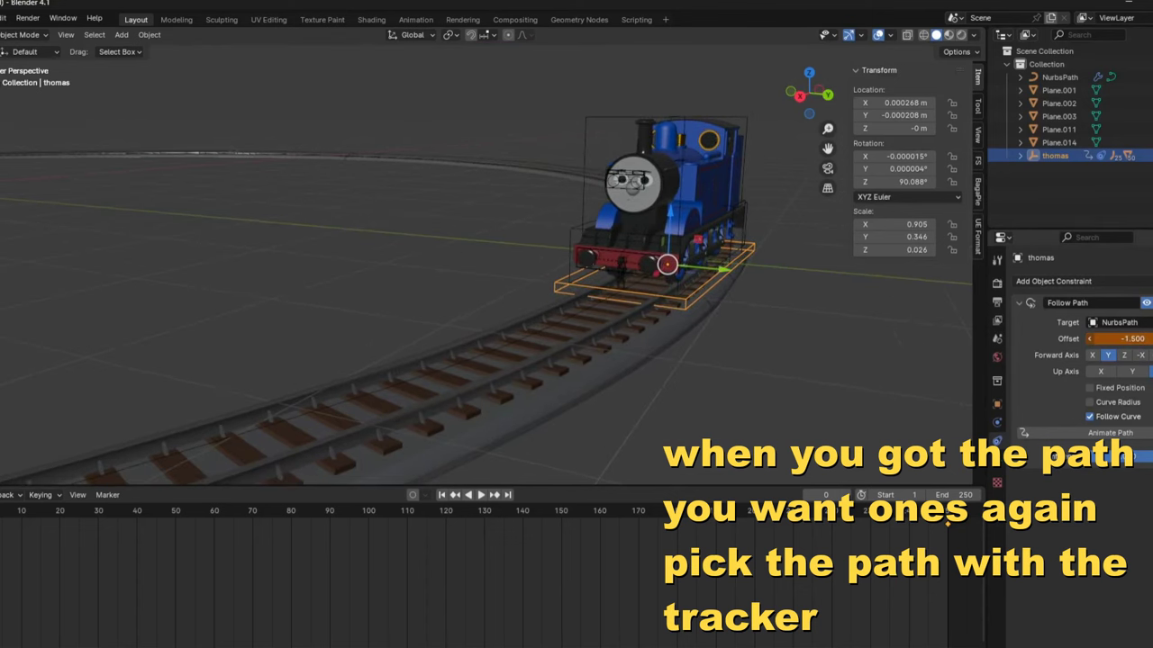
{"action": "scroll", "coordinate": [778, 160], "scroll_direction": "down", "scroll_amount": 3}
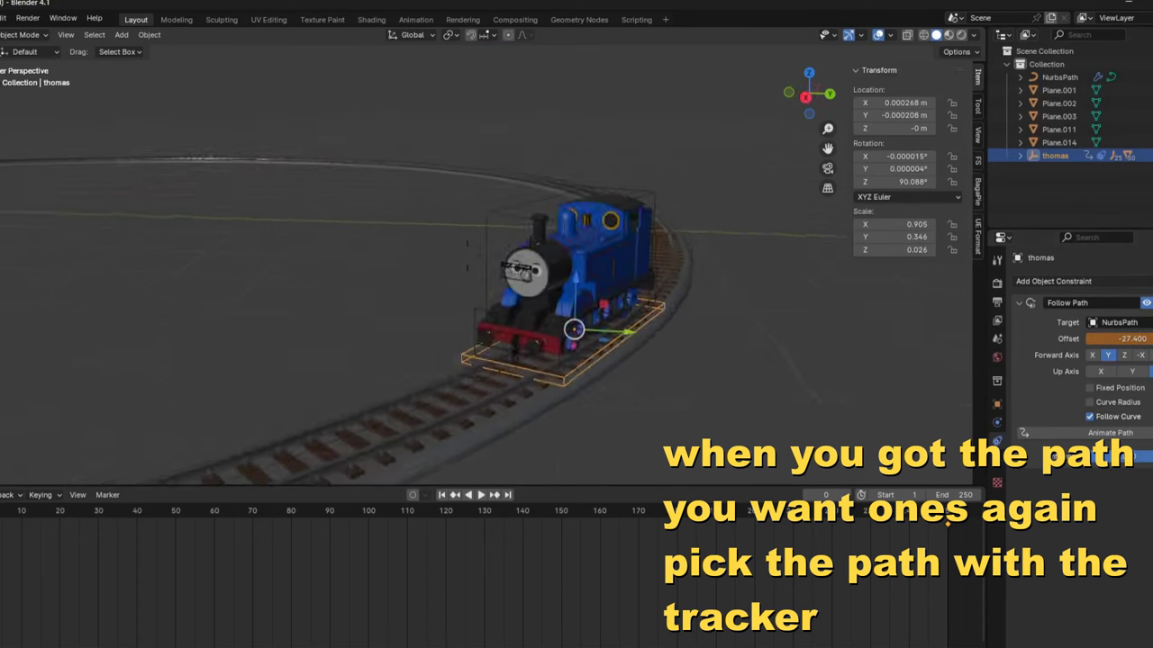
{"action": "scroll", "coordinate": [777, 160], "scroll_direction": "down", "scroll_amount": 2}
{"action": "scroll", "coordinate": [722, 242], "scroll_direction": "down", "scroll_amount": 3}
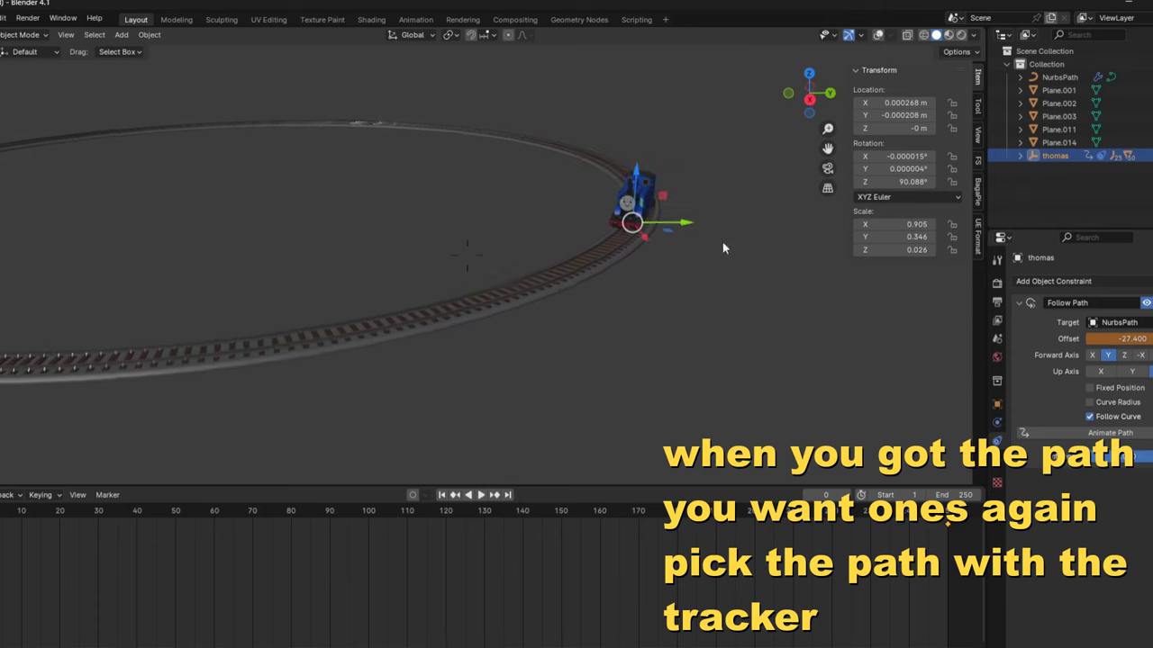
{"action": "mouse_move", "coordinate": [1121, 339]}
{"action": "left_mouse_down"}
{"action": "mouse_move", "coordinate": [1036, 339]}
{"action": "mouse_move", "coordinate": [1090, 338]}
{"action": "mouse_move", "coordinate": [1054, 339]}
{"action": "mouse_move", "coordinate": [1076, 338]}
{"action": "left_mouse_up"}
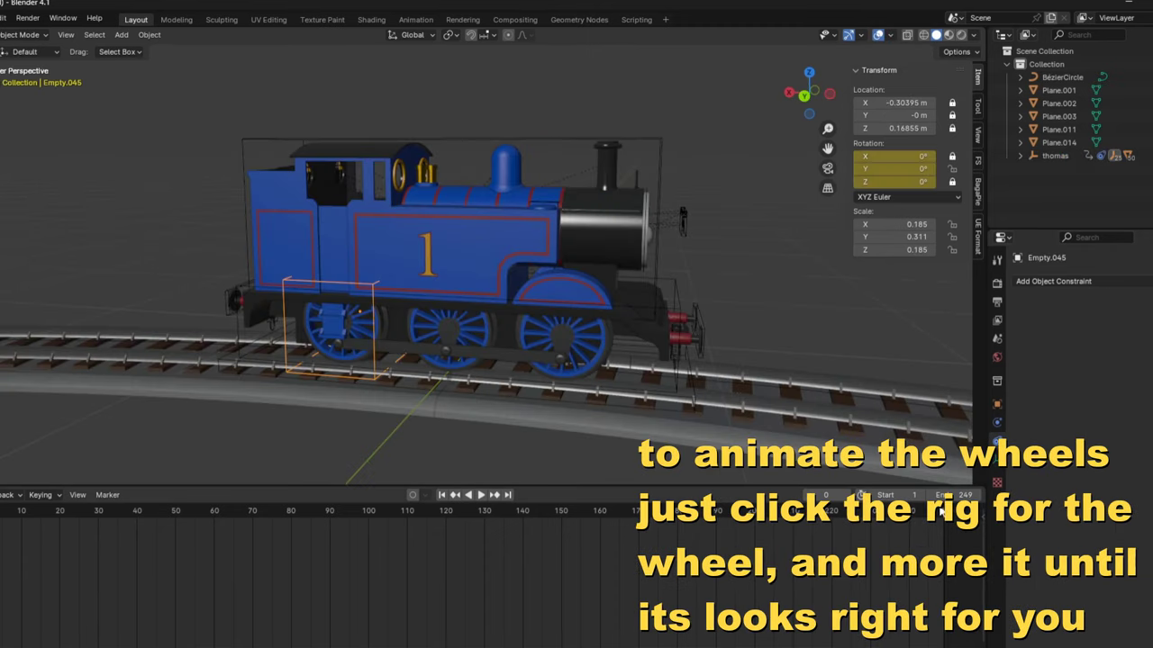
Step: At frame 249, spin Empty.045 on Rotation Y and insert a keyframe
{"action": "left_click", "coordinate": [939, 511]}
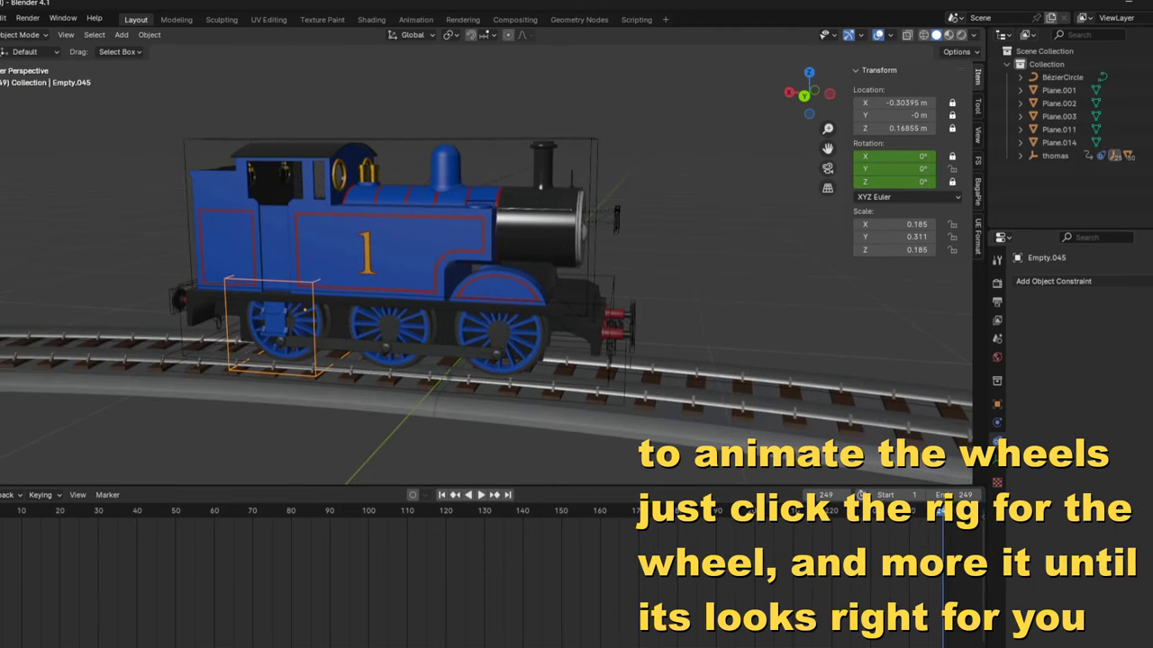
{"action": "mouse_move", "coordinate": [891, 168]}
{"action": "left_mouse_down"}
{"action": "mouse_move", "coordinate": [928, 168]}
{"action": "mouse_move", "coordinate": [914, 168]}
{"action": "left_mouse_up"}
{"action": "right_click", "coordinate": [891, 168]}
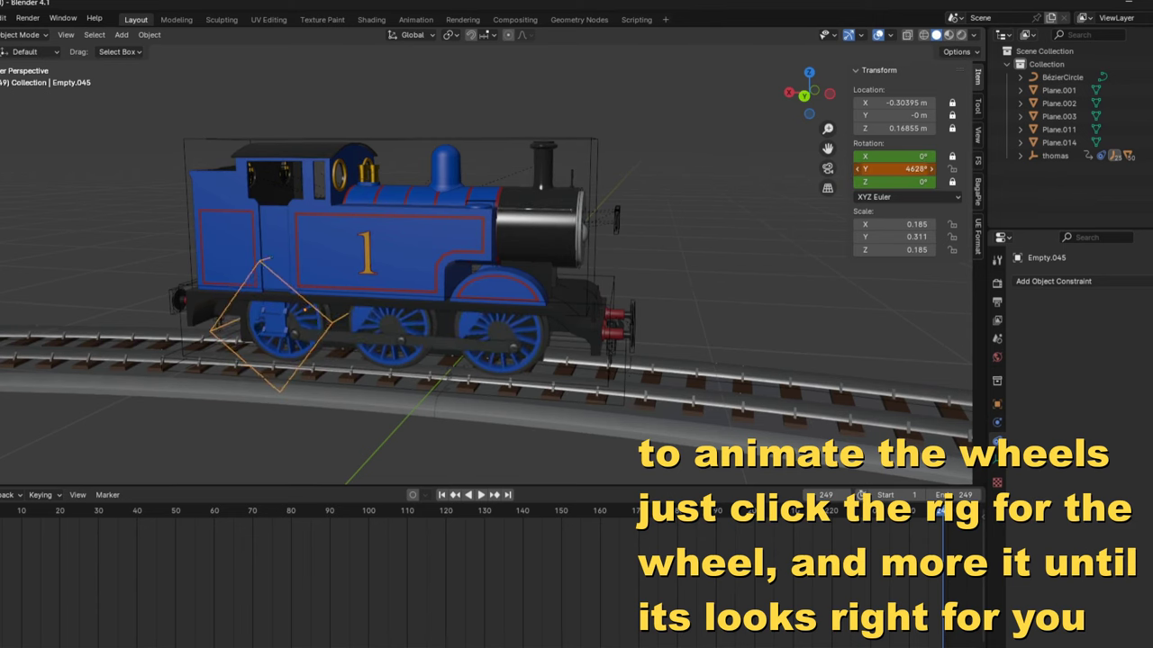
Step: Make the wheel keyframes' interpolation Linear, then spin the rig further at frame 249
{"action": "key", "text": "Left"}
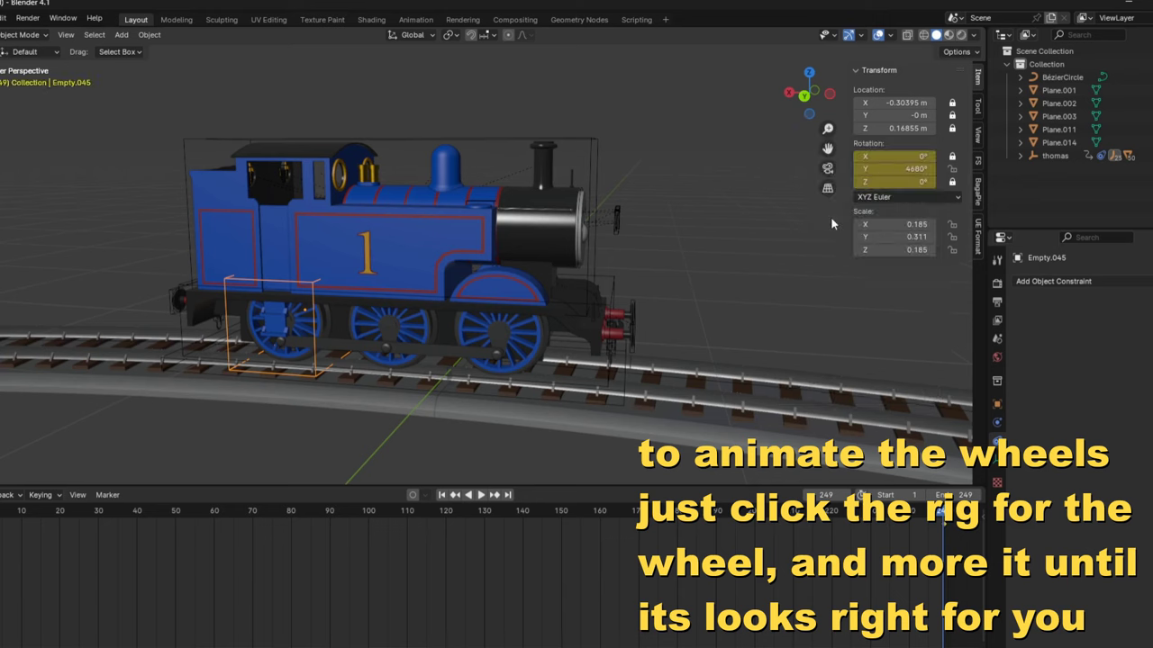
{"action": "right_click", "coordinate": [661, 599]}
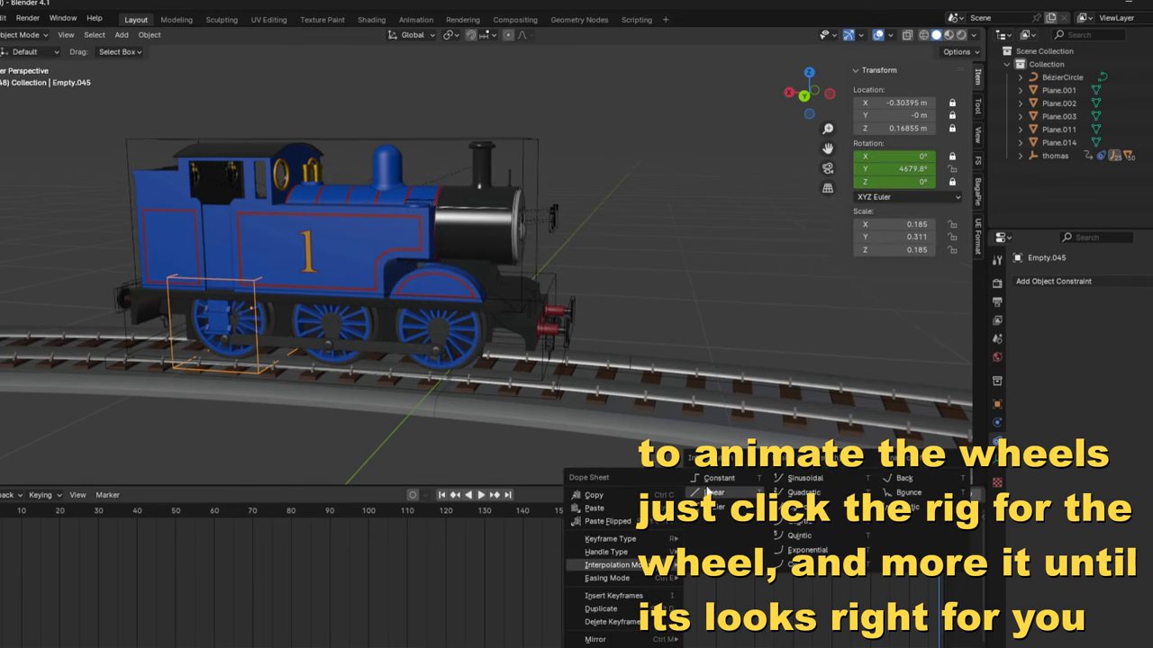
{"action": "key", "text": "Left"}
{"action": "key", "text": "Left"}
{"action": "key", "text": "Left"}
{"action": "key", "text": "Left"}
{"action": "key", "text": "Left"}
{"action": "key", "text": "Right"}
{"action": "key", "text": "Right"}
{"action": "key", "text": "Right"}
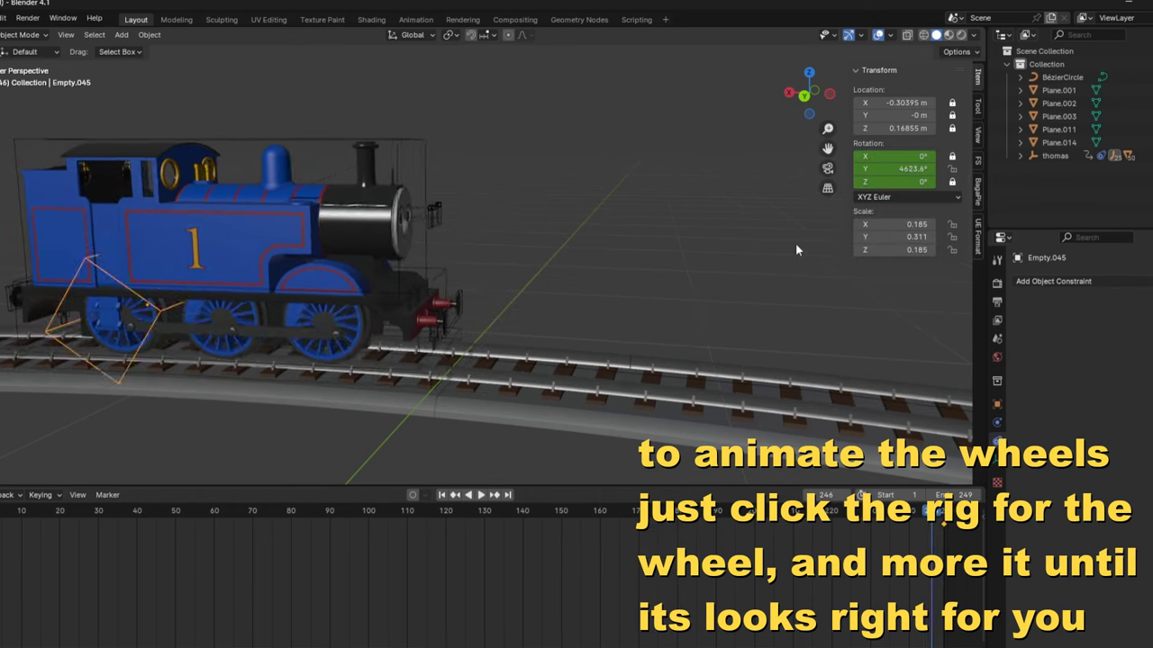
{"action": "key", "text": "Right"}
{"action": "key", "text": "Right"}
{"action": "key", "text": "Right"}
{"action": "left_click_drag", "start_coordinate": [896, 169], "coordinate": [927, 168]}
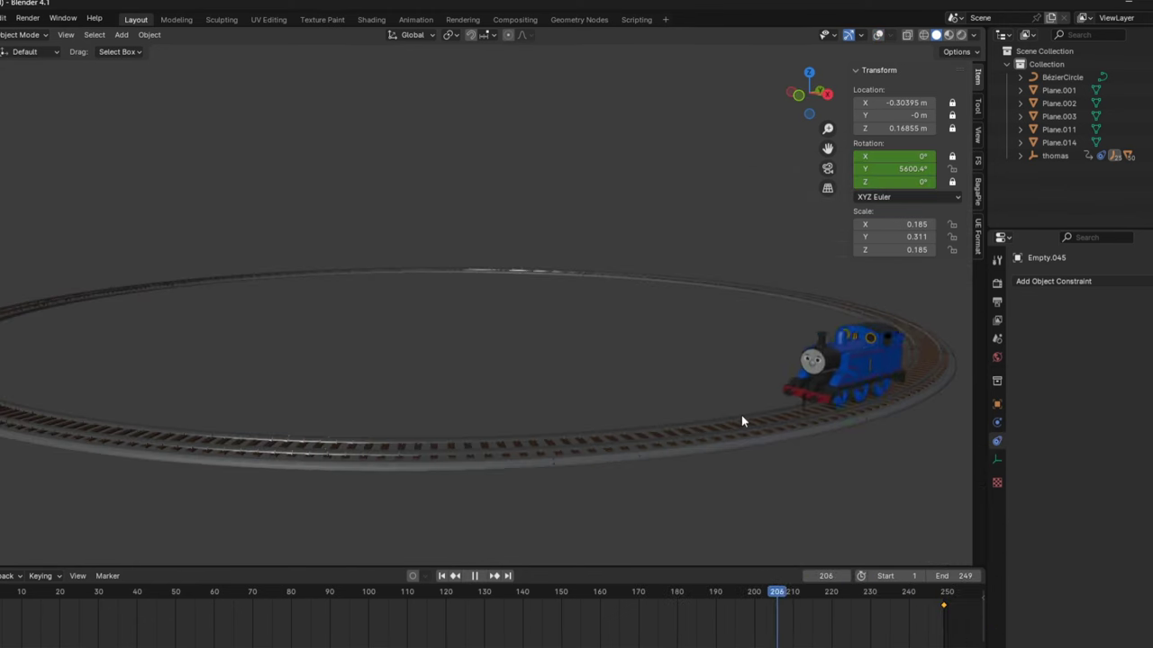
Step: Stop playback and re-key Empty.045's Y rotation of 10062° at frame 249
{"action": "key", "text": "space"}
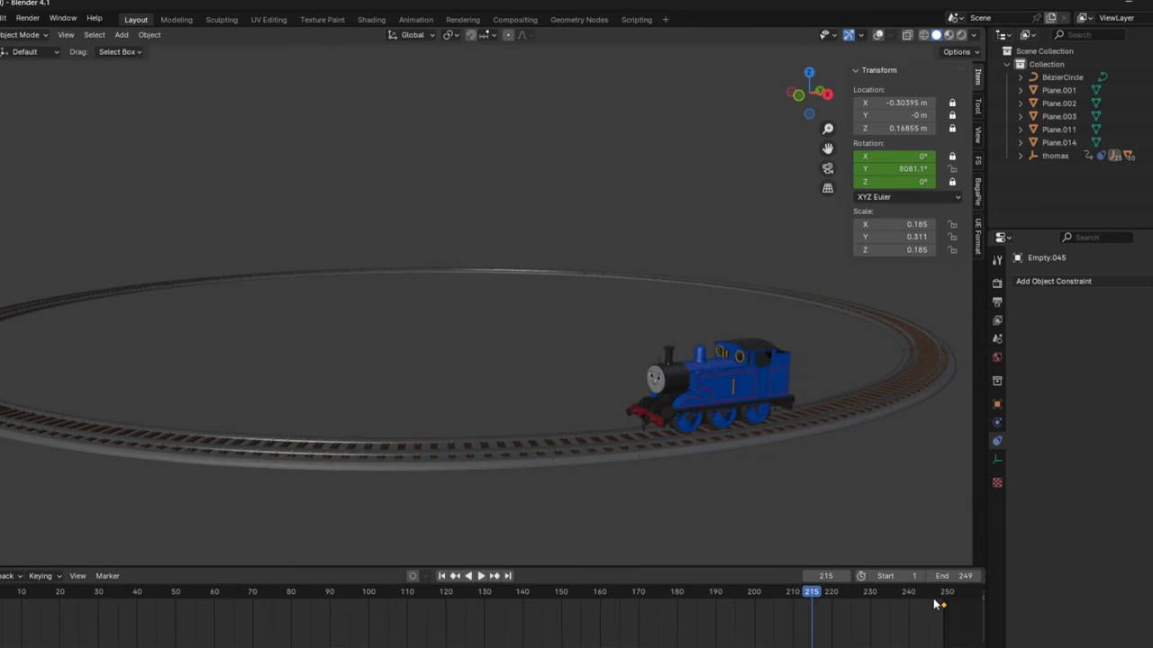
{"action": "left_click", "coordinate": [941, 603]}
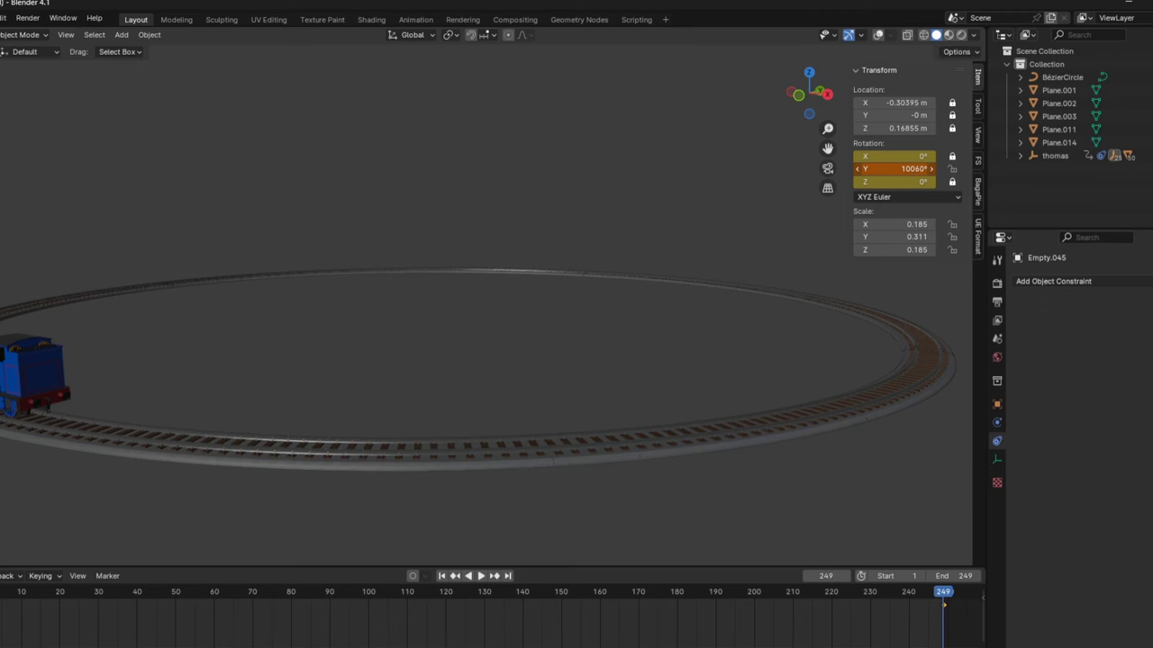
{"action": "right_click", "coordinate": [932, 171]}
{"action": "left_click", "coordinate": [910, 172]}
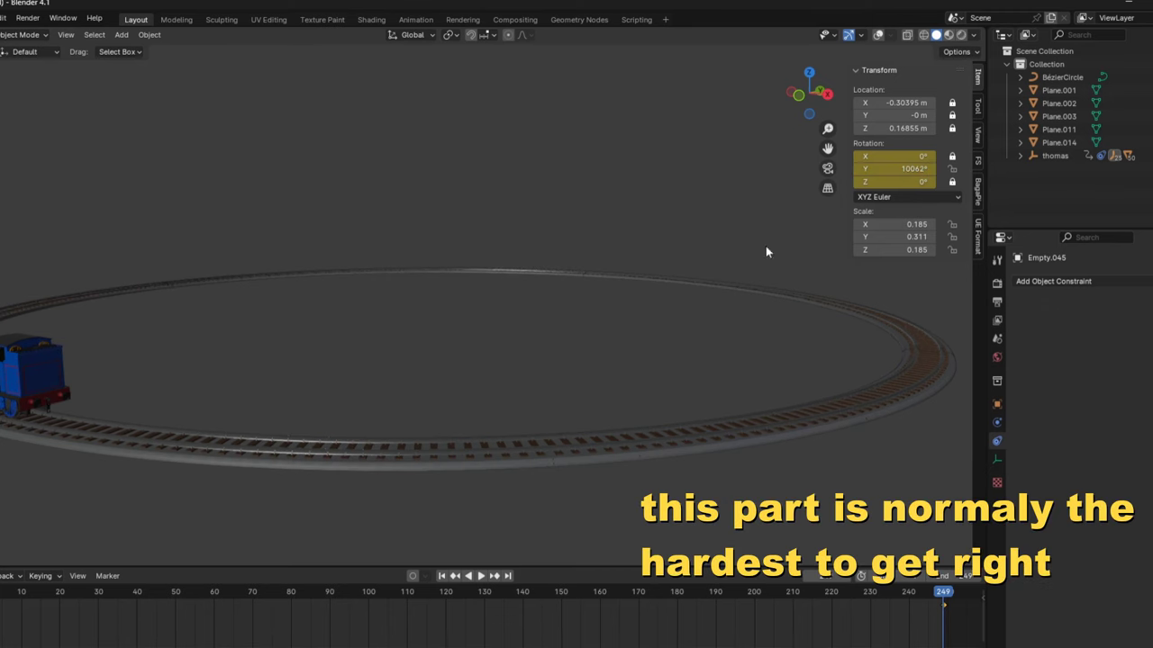
Step: Play the animation and step through the final frames to check the wheels turning up close
{"action": "key", "text": "space"}
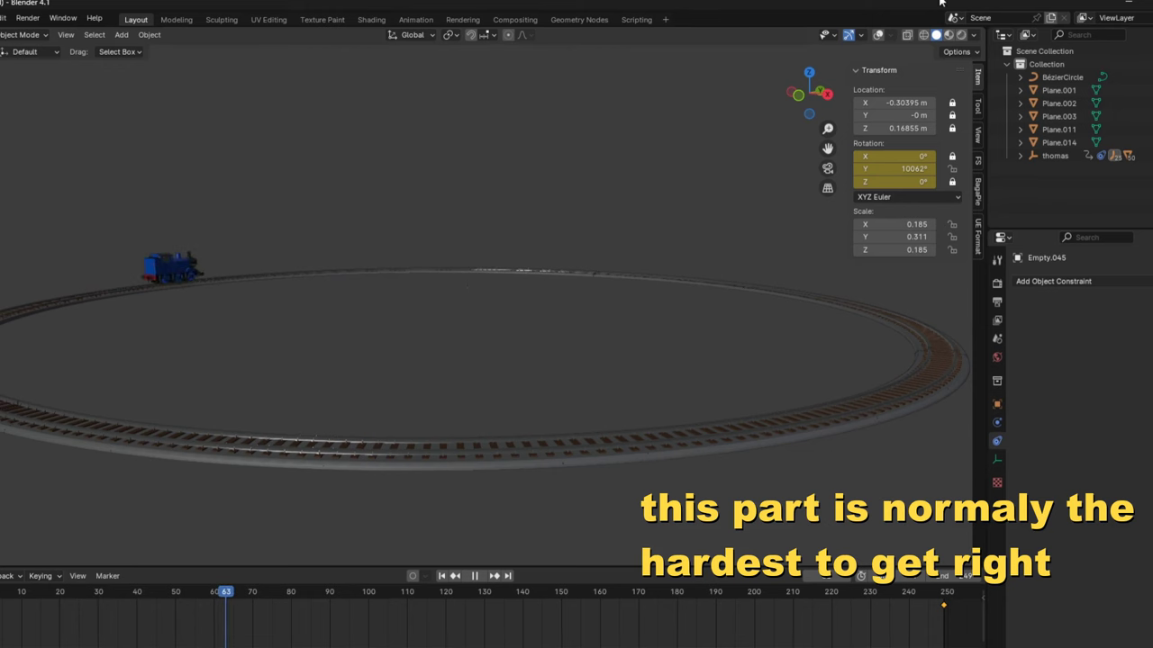
{"action": "middle_click_drag", "start_coordinate": [835, 240], "coordinate": [758, 321]}
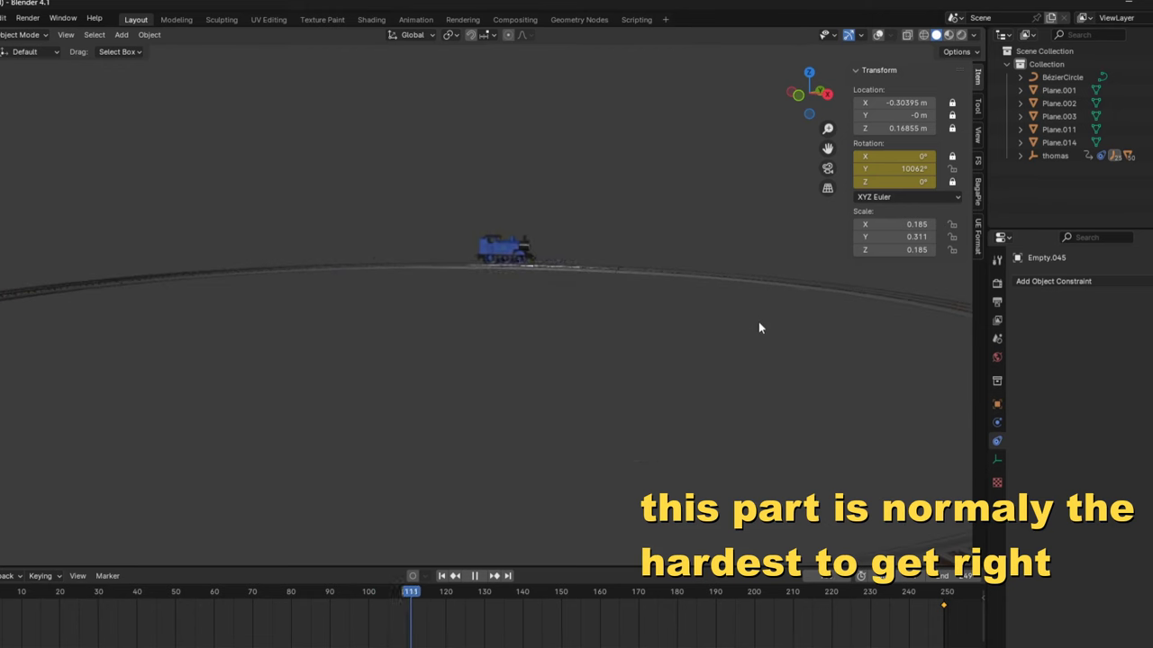
{"action": "scroll", "coordinate": [700, 334], "scroll_direction": "up", "scroll_amount": 4}
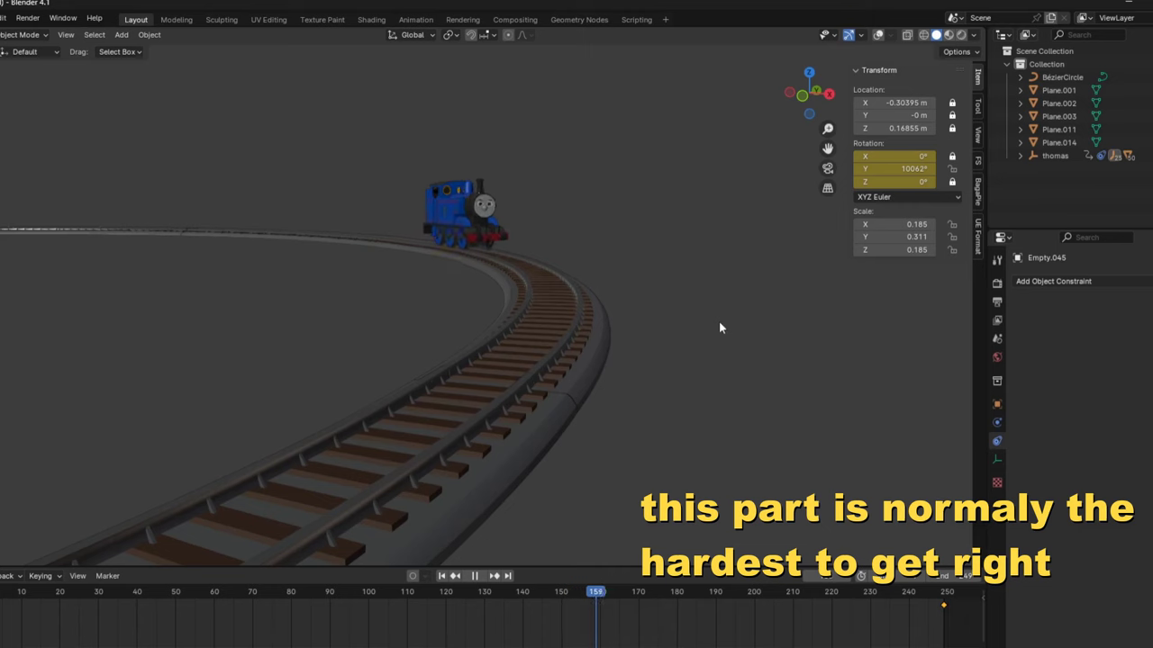
{"action": "key", "text": "space"}
{"action": "key", "text": "Right"}
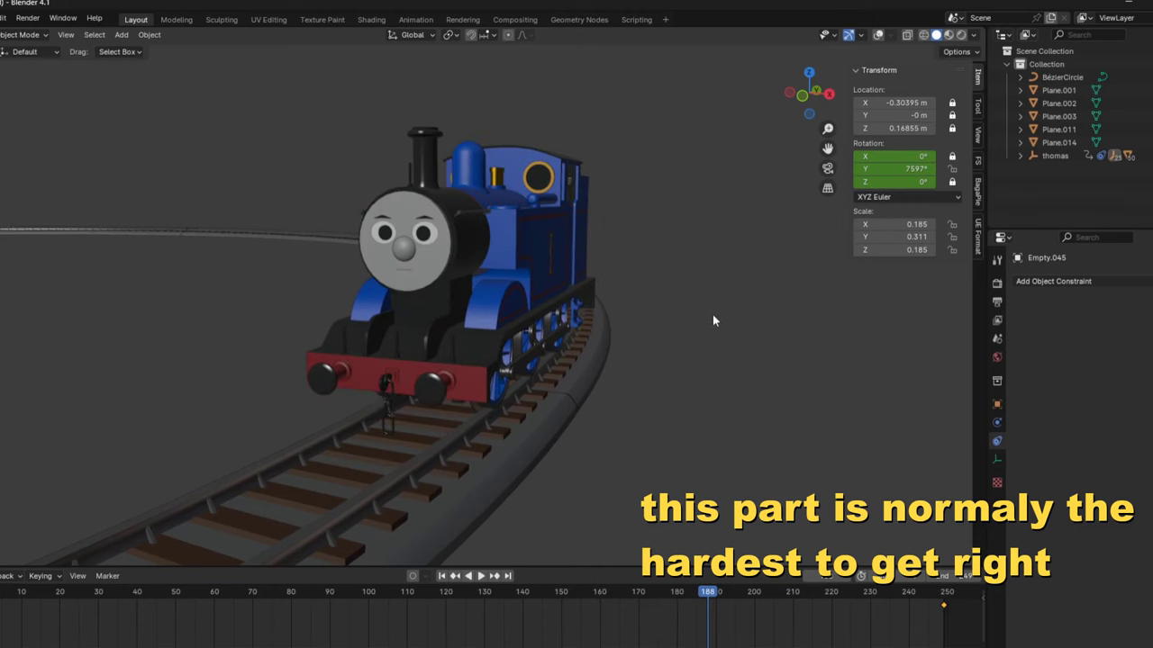
{"action": "key", "text": "Right"}
{"action": "left_click", "coordinate": [943, 592]}
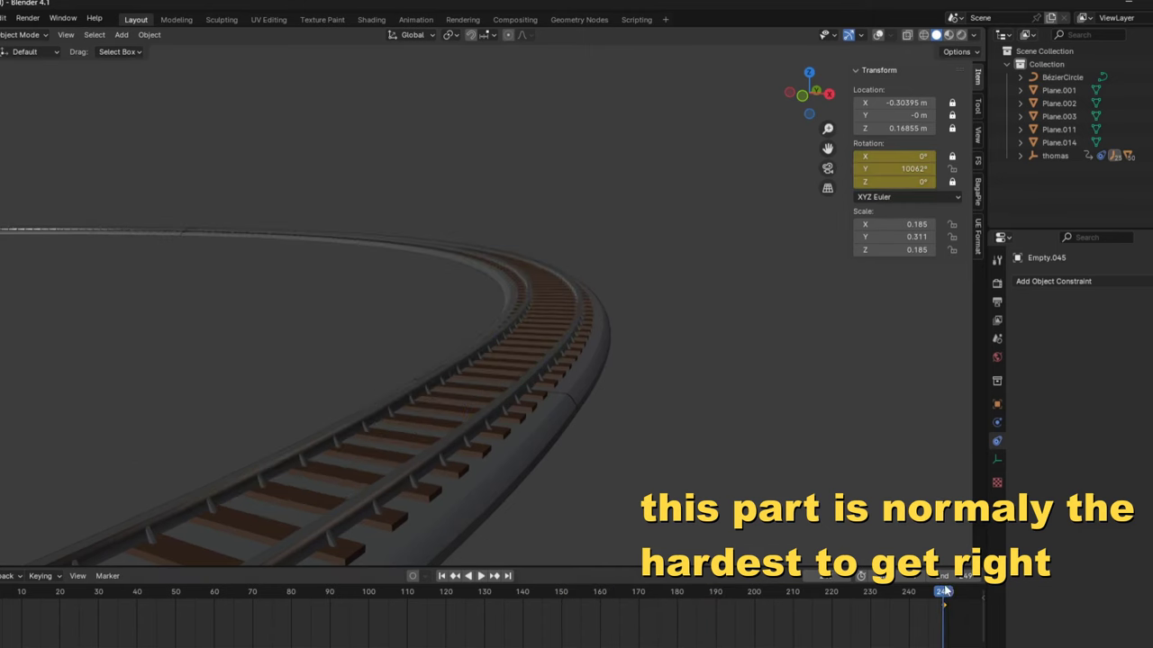
{"action": "middle_click_drag", "start_coordinate": [563, 357], "coordinate": [563, 358]}
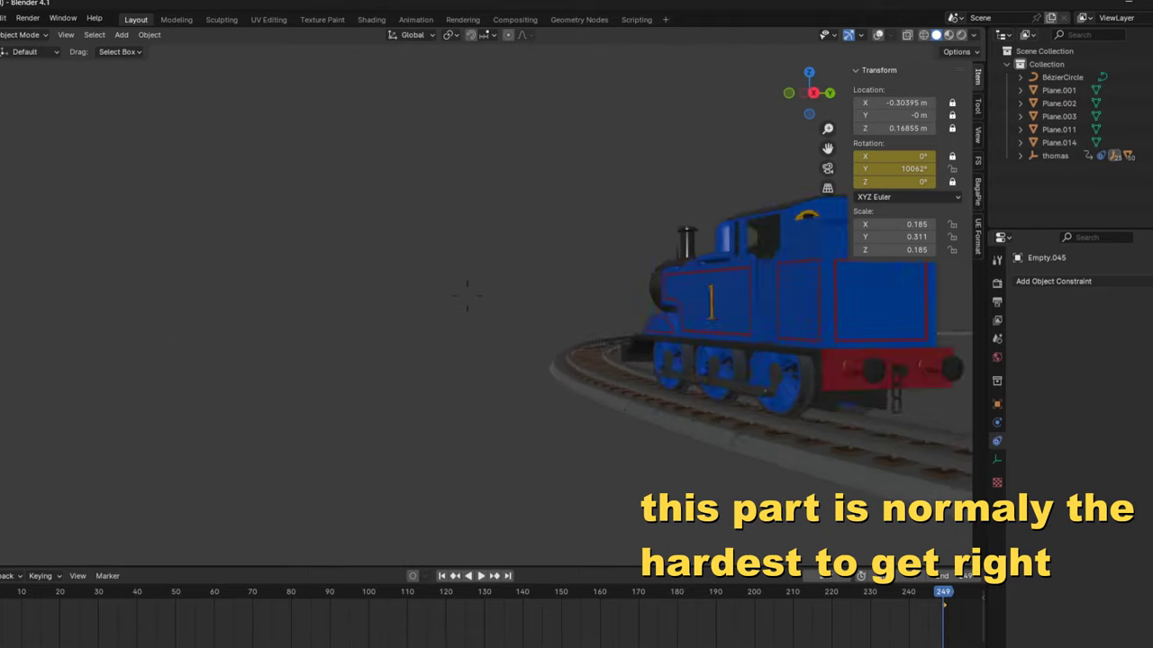
{"action": "key", "text": "Left"}
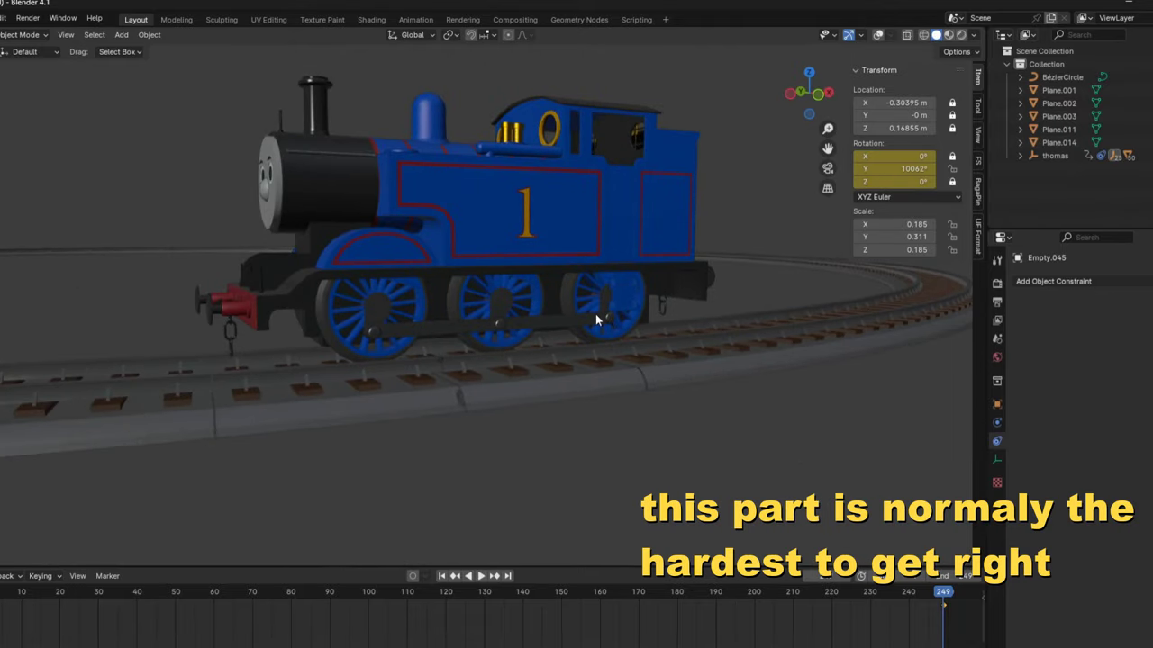
{"action": "key", "text": "Left"}
{"action": "key", "text": "Right"}
{"action": "key", "text": "Right"}
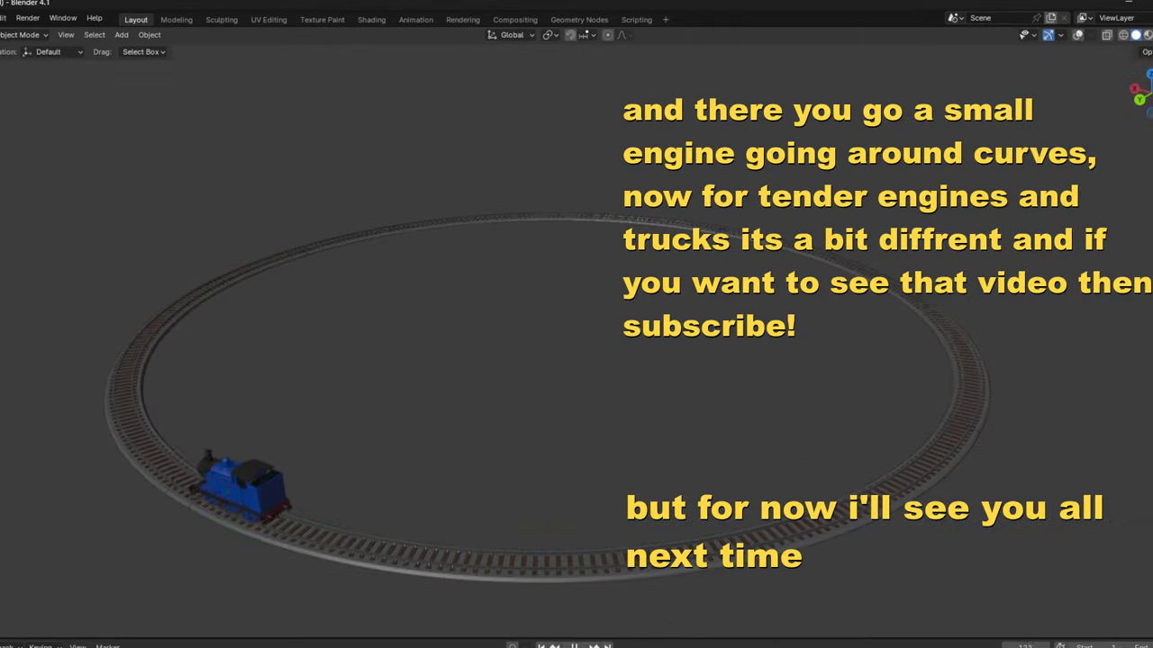